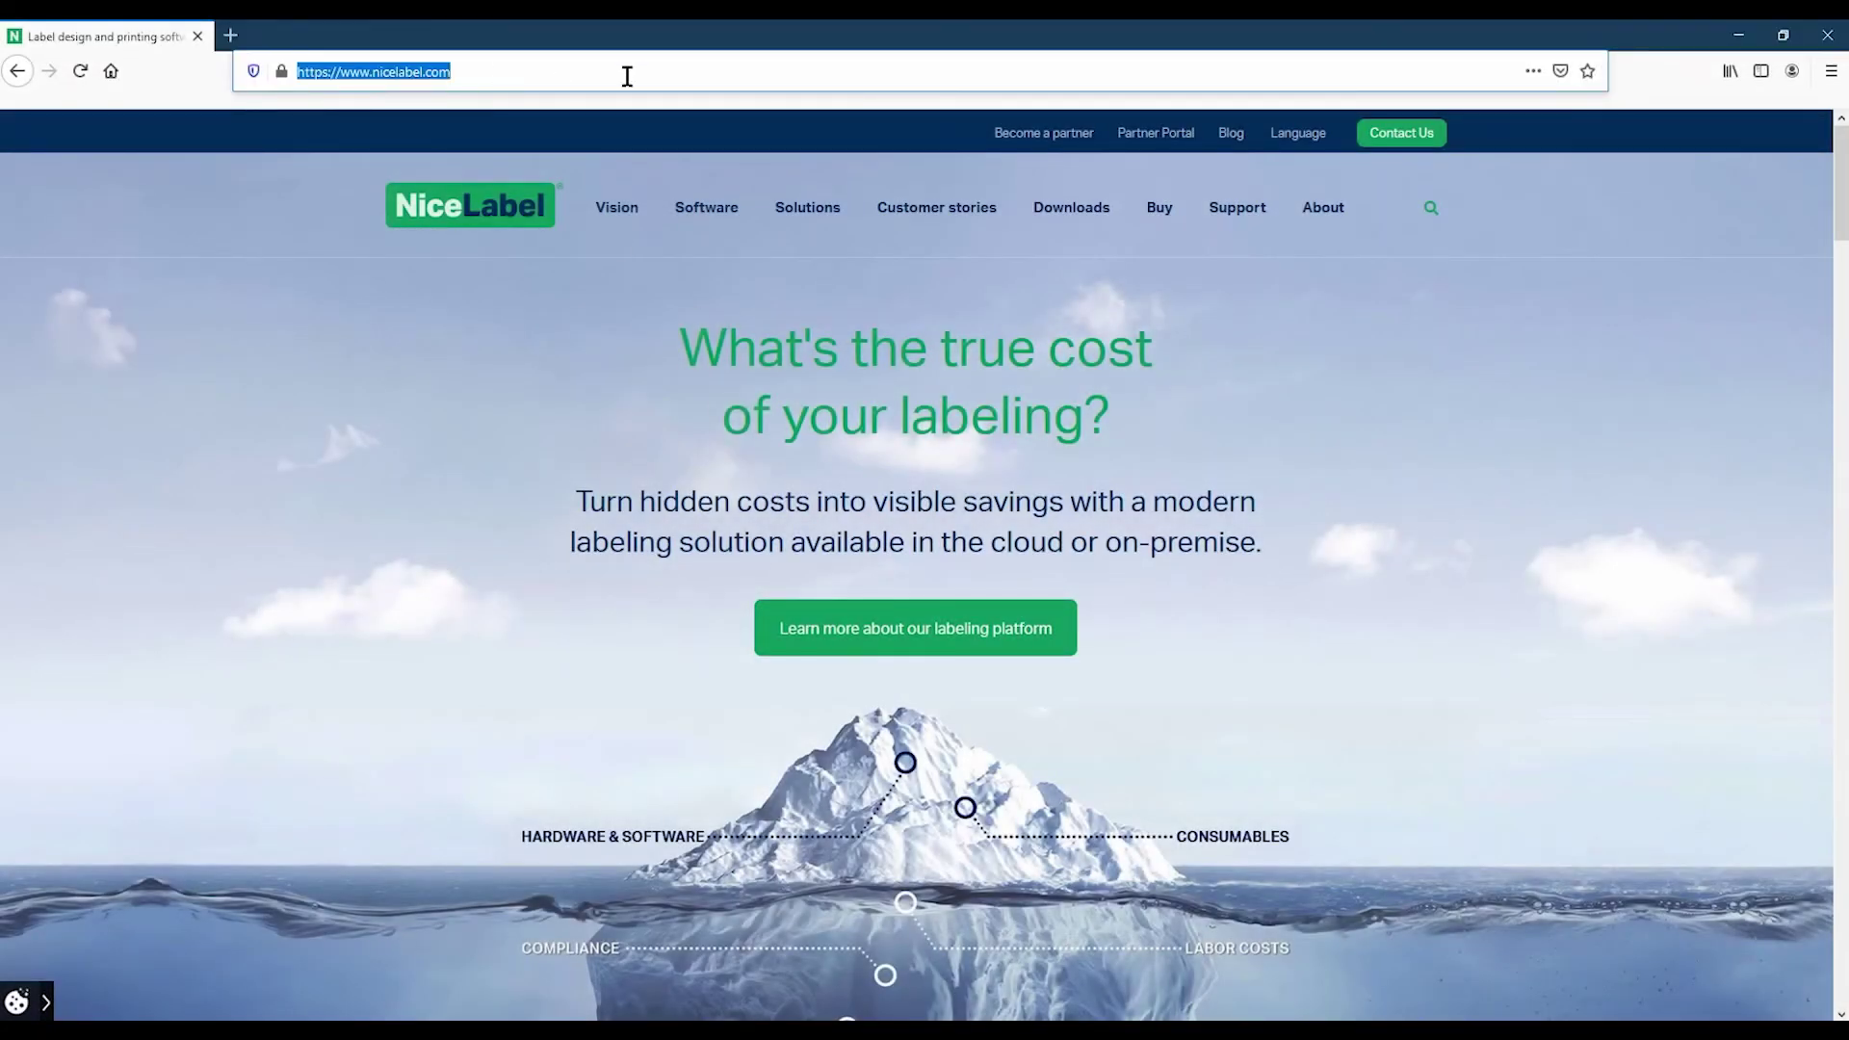
Step: Load freshpasta.onnicelabel.com/dashboard/ and sign in with the administrator's Google account
{"action": "type", "text": "freshpasta.o"}
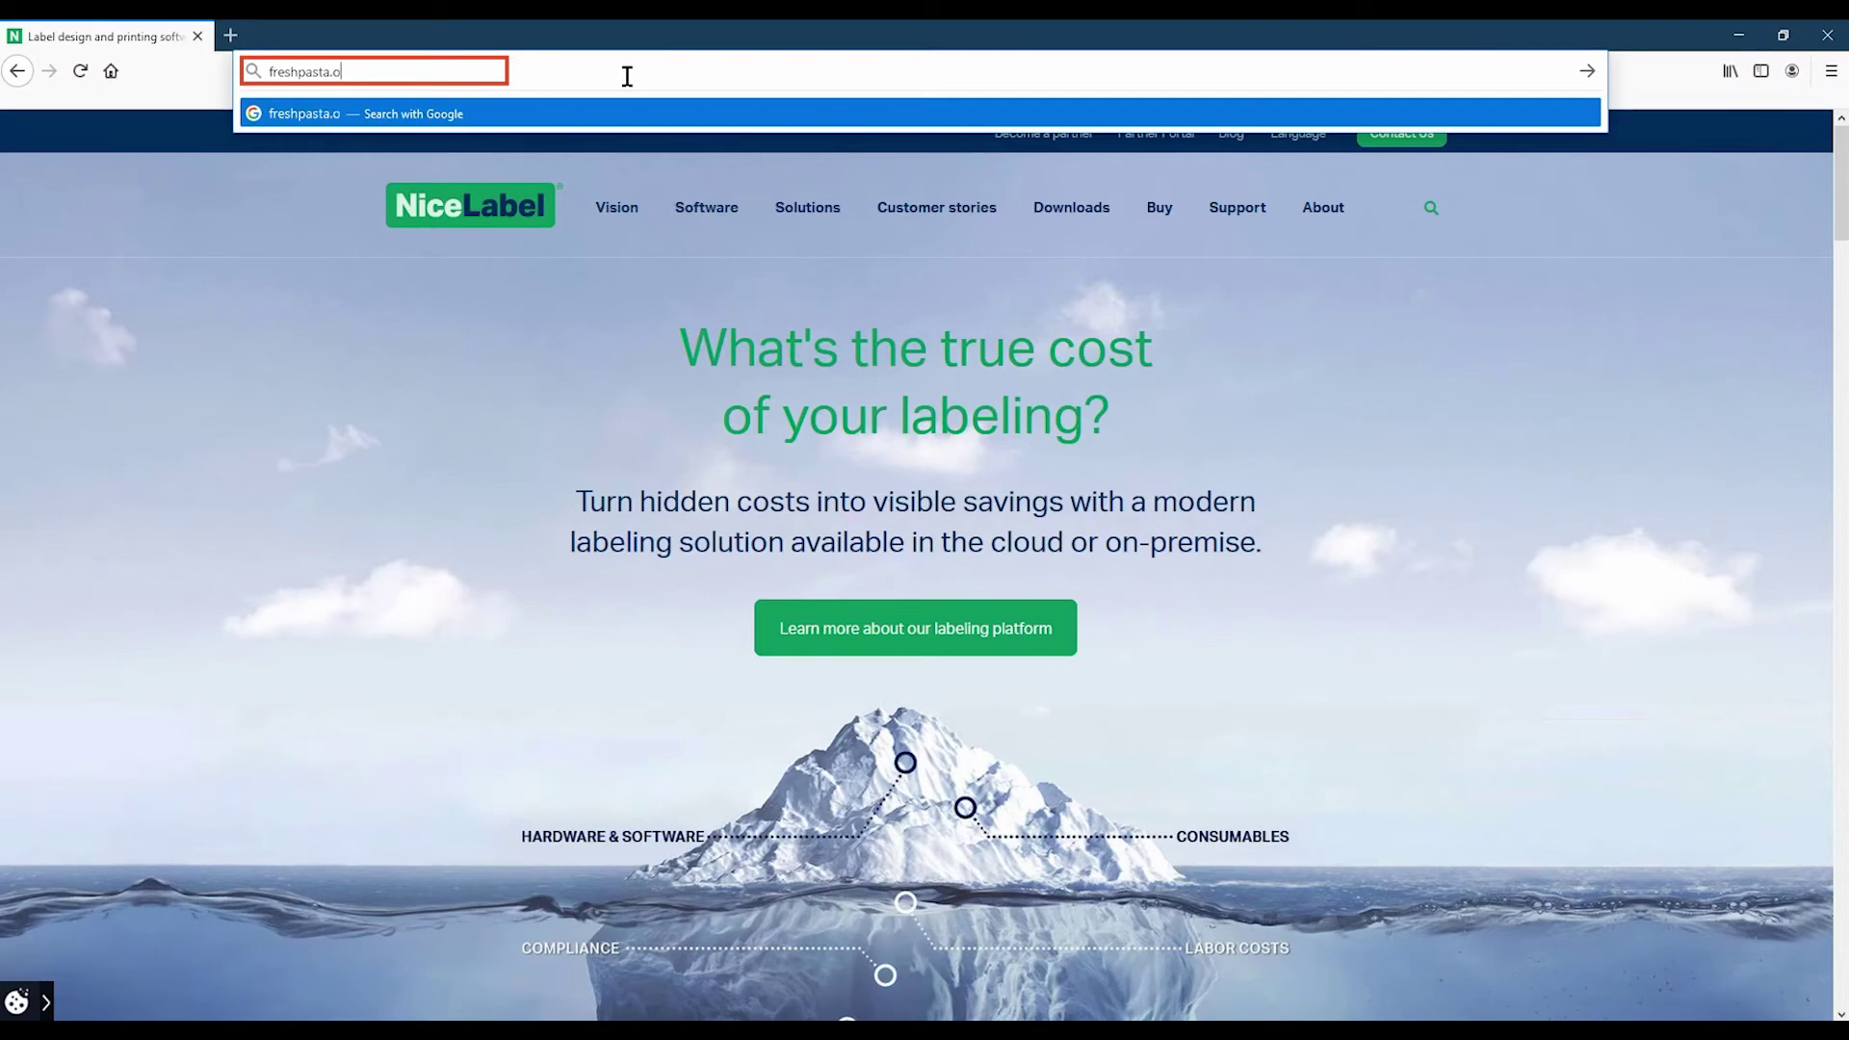
{"action": "type", "text": "nnicelabel.com/"}
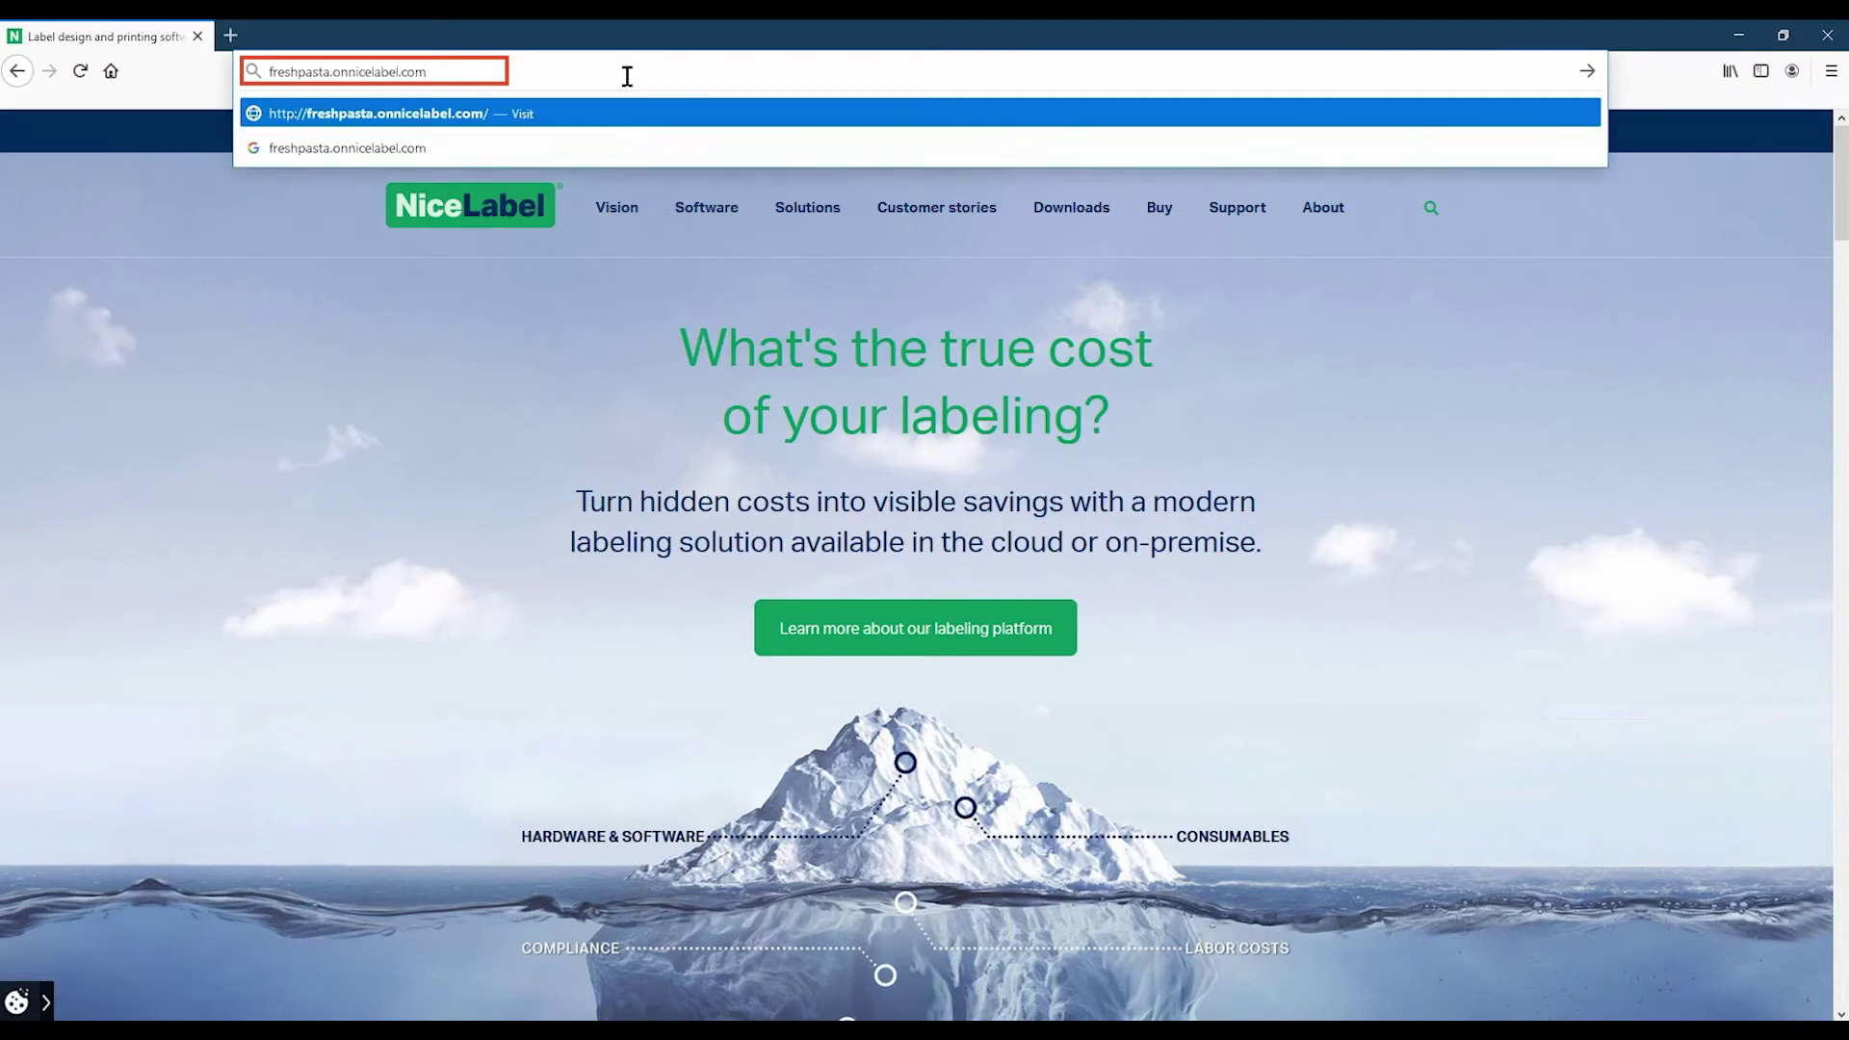
{"action": "type", "text": "dashboard/"}
{"action": "key", "text": "Return"}
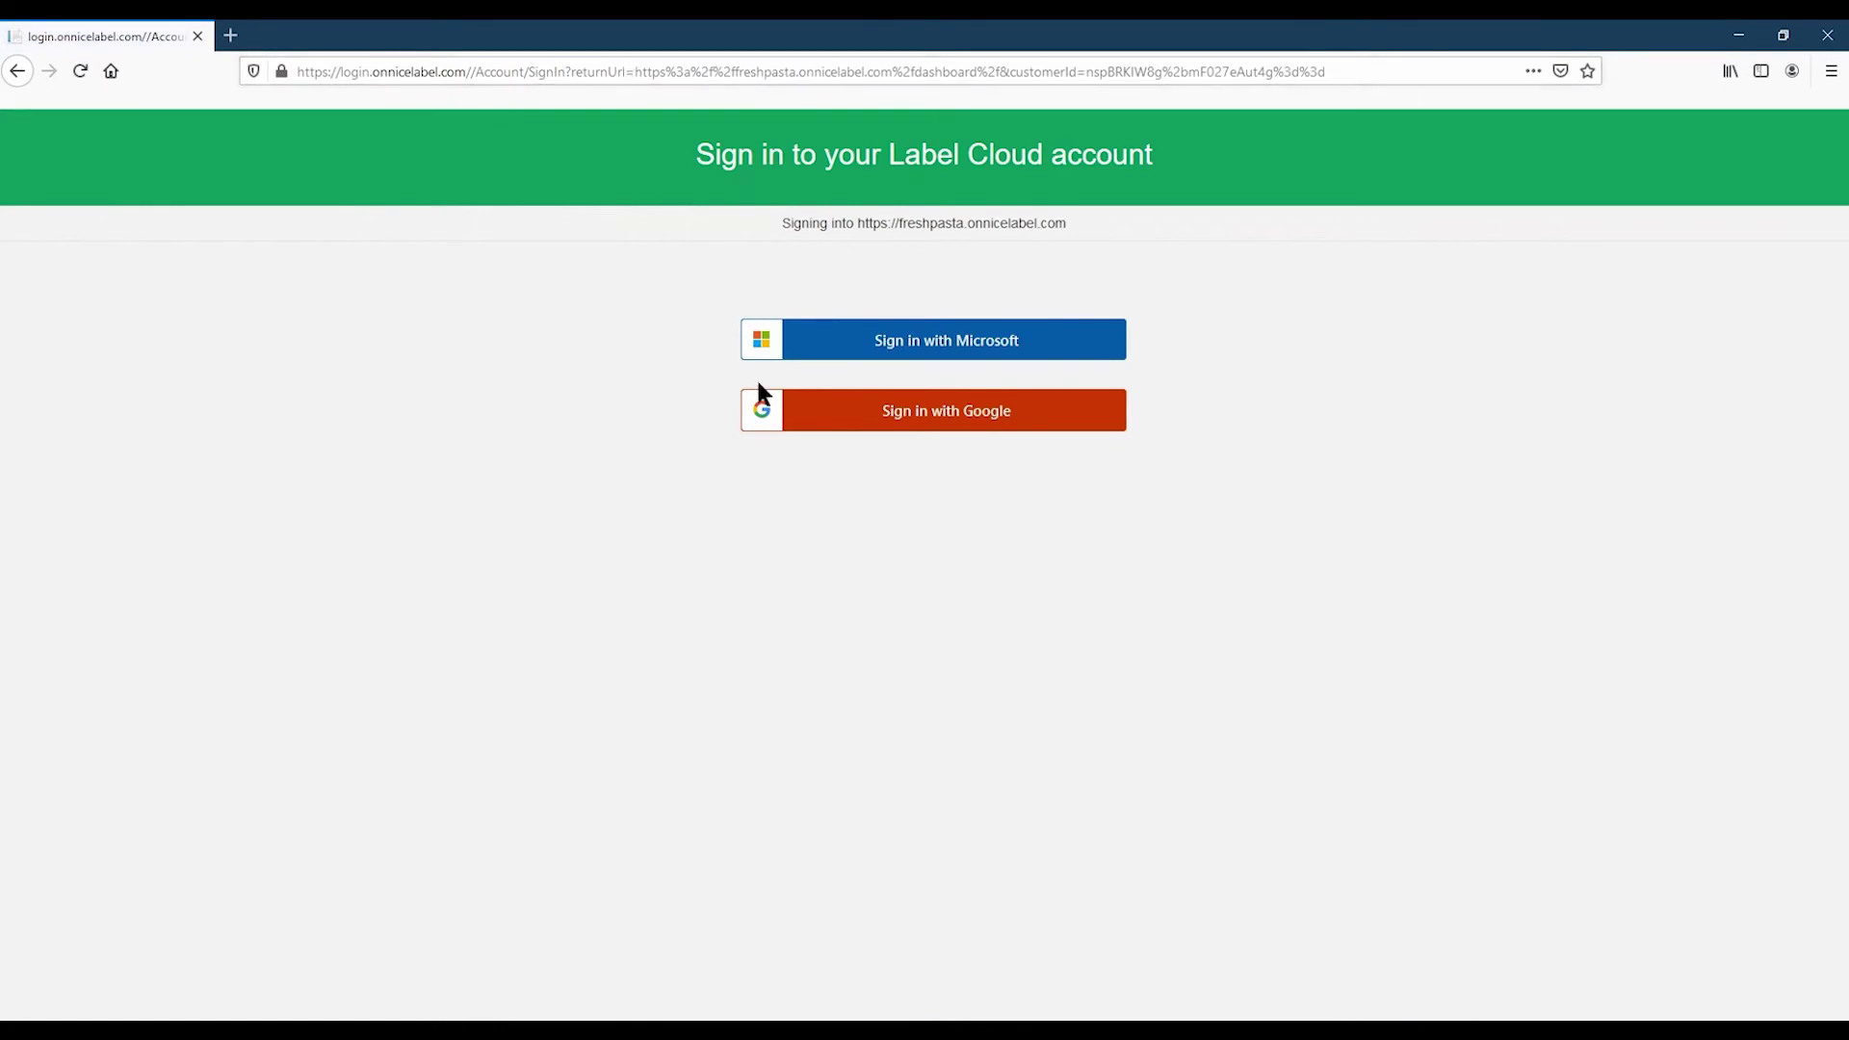
{"action": "left_click", "coordinate": [850, 422]}
{"action": "left_click", "coordinate": [845, 521]}
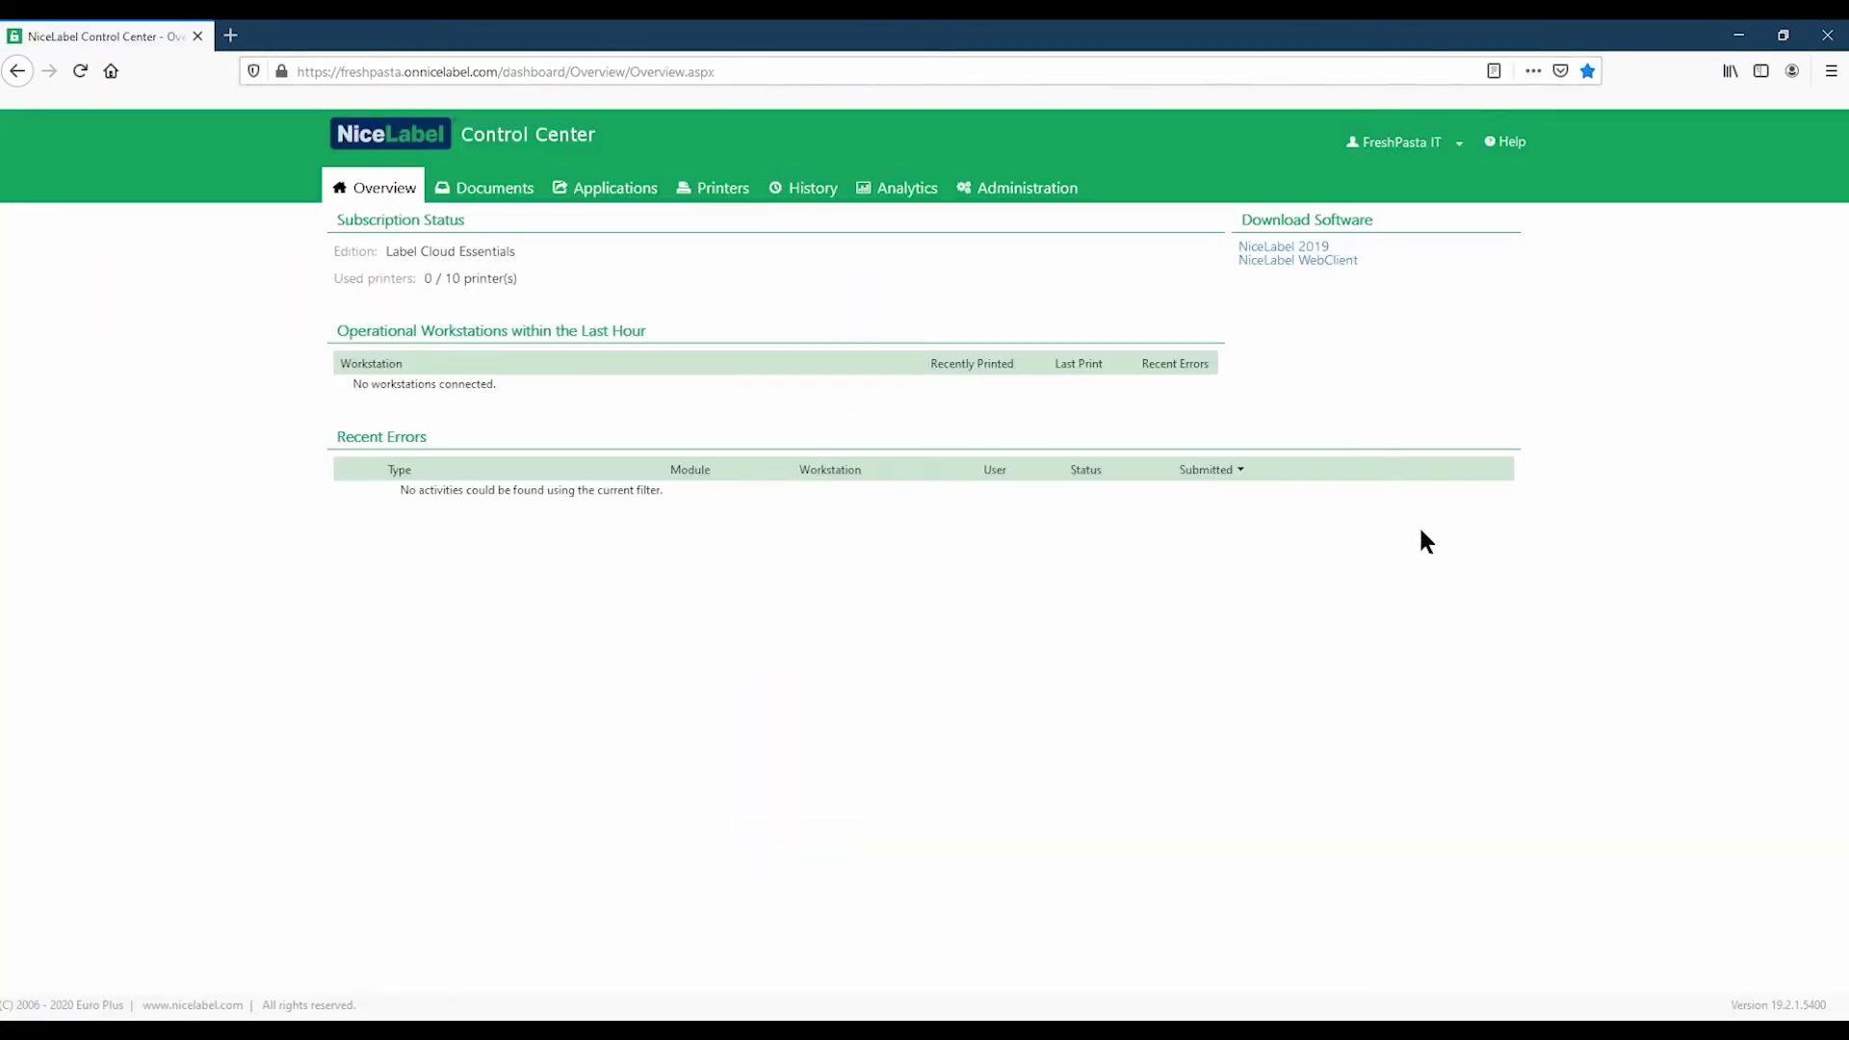
Step: Go to Administration > Users and start a new guest user invitation
{"action": "left_click", "coordinate": [1060, 189]}
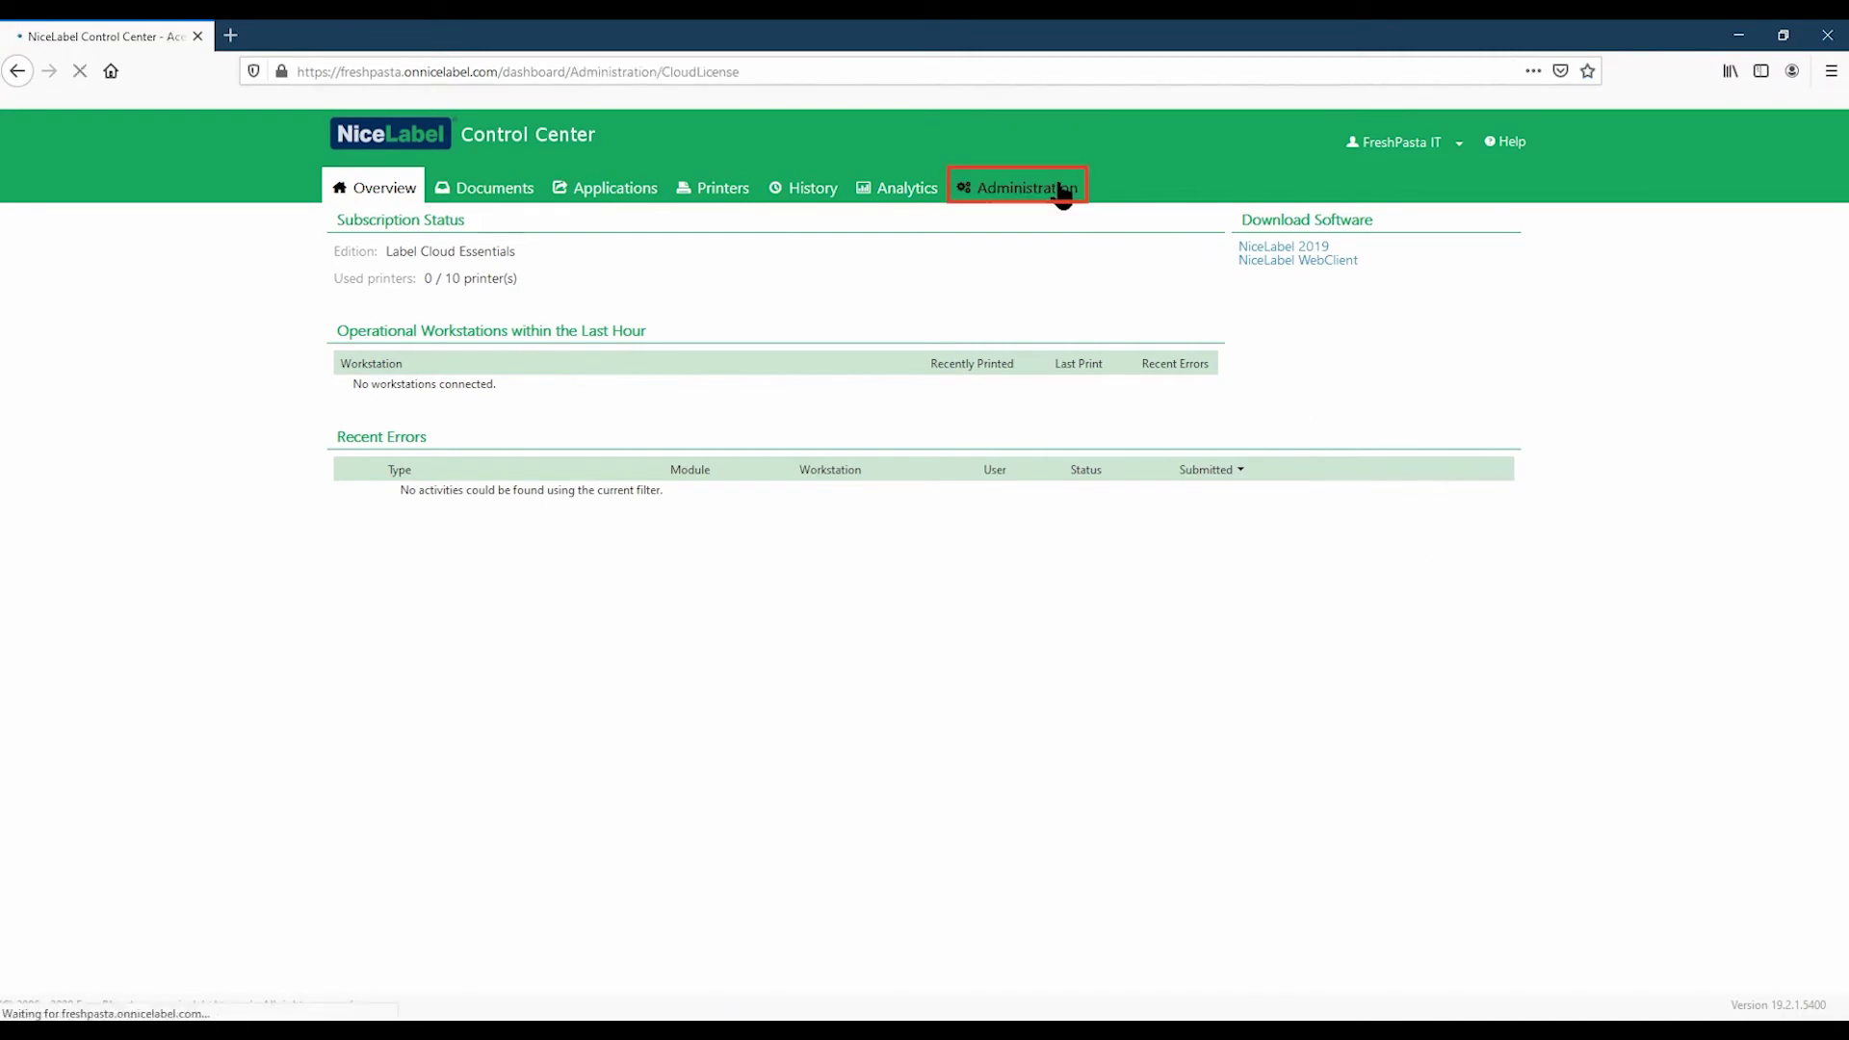
{"action": "left_click", "coordinate": [492, 307]}
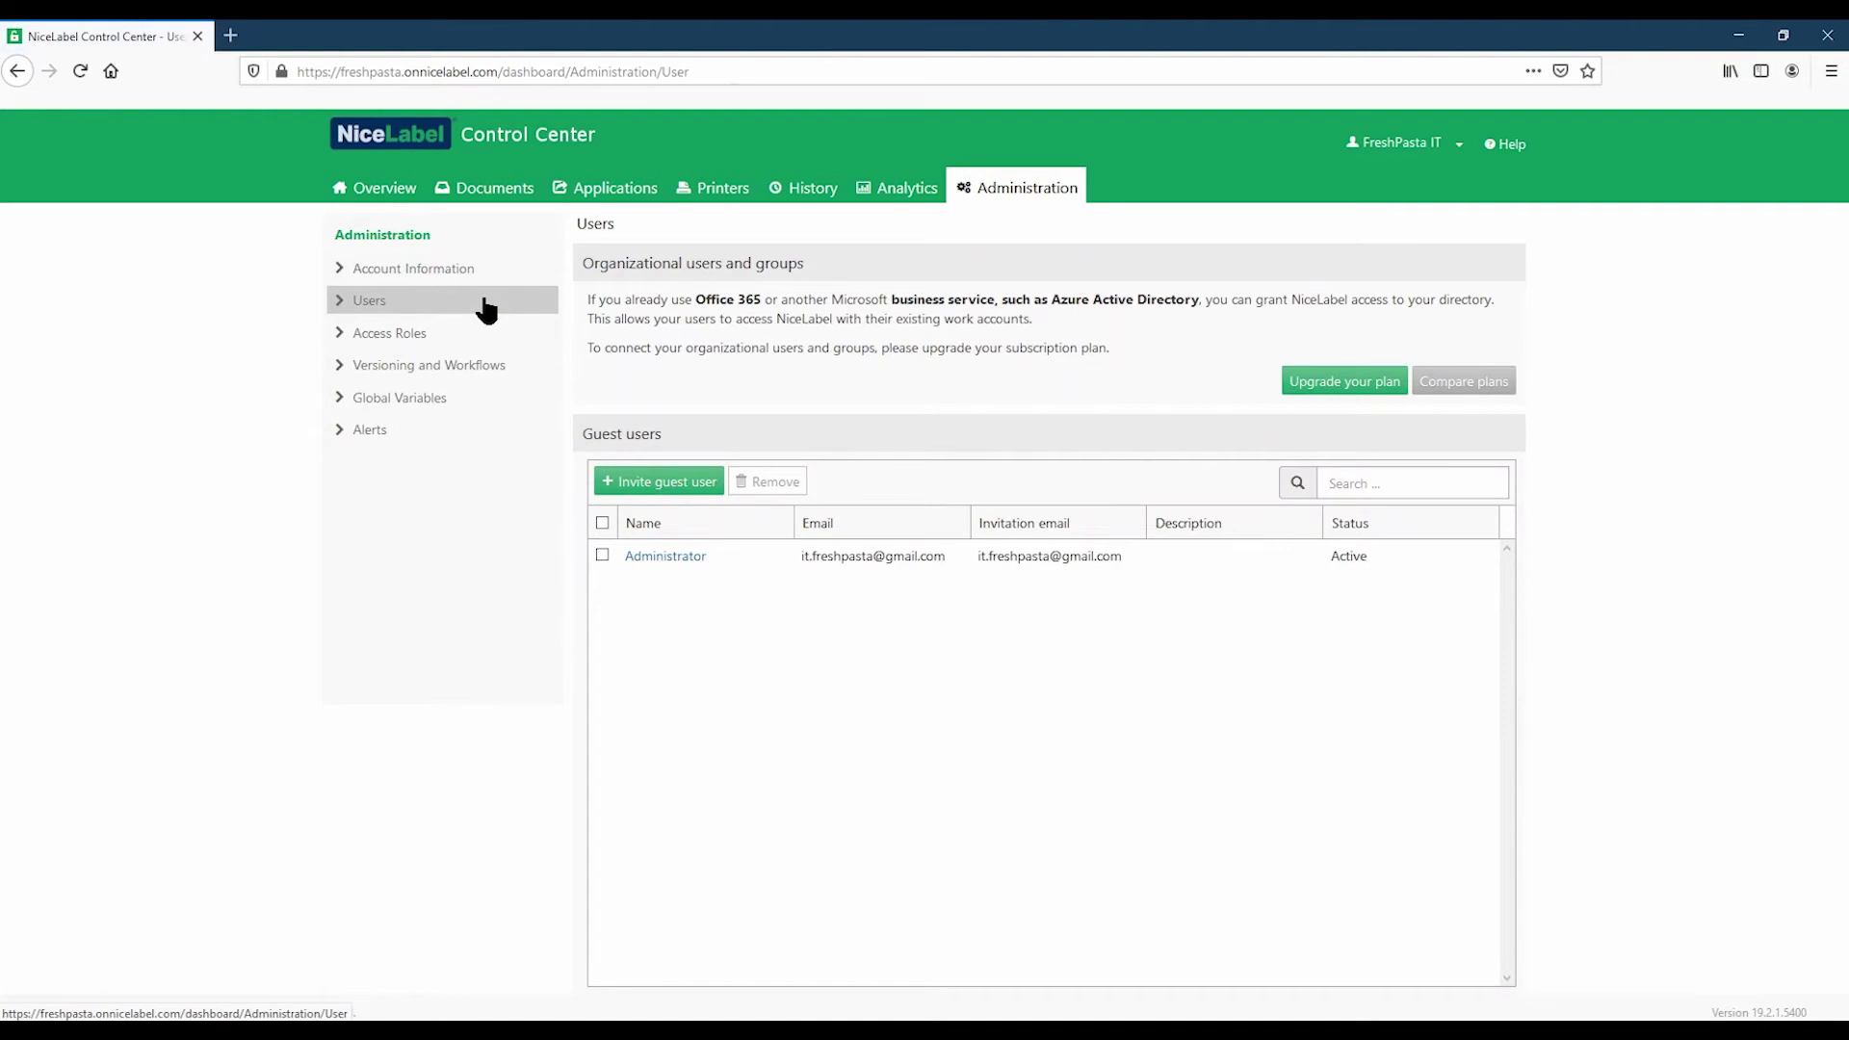
{"action": "left_click", "coordinate": [661, 484]}
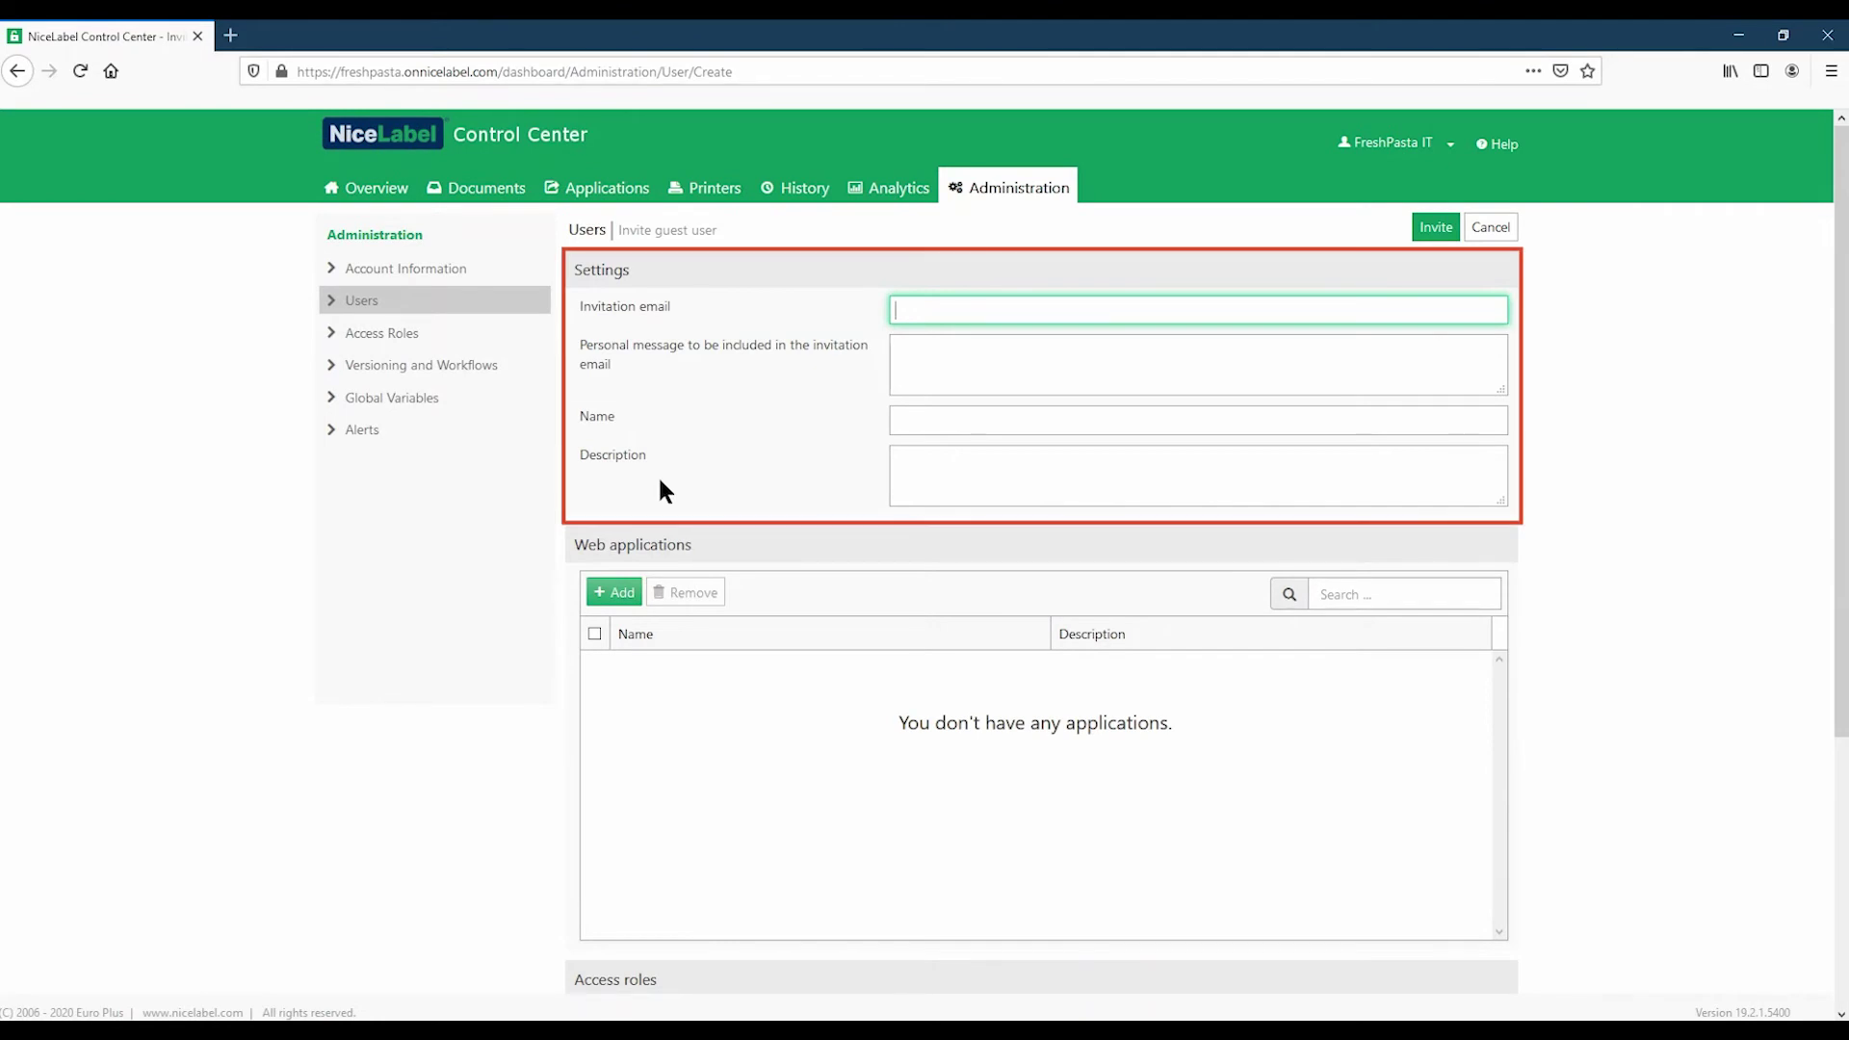
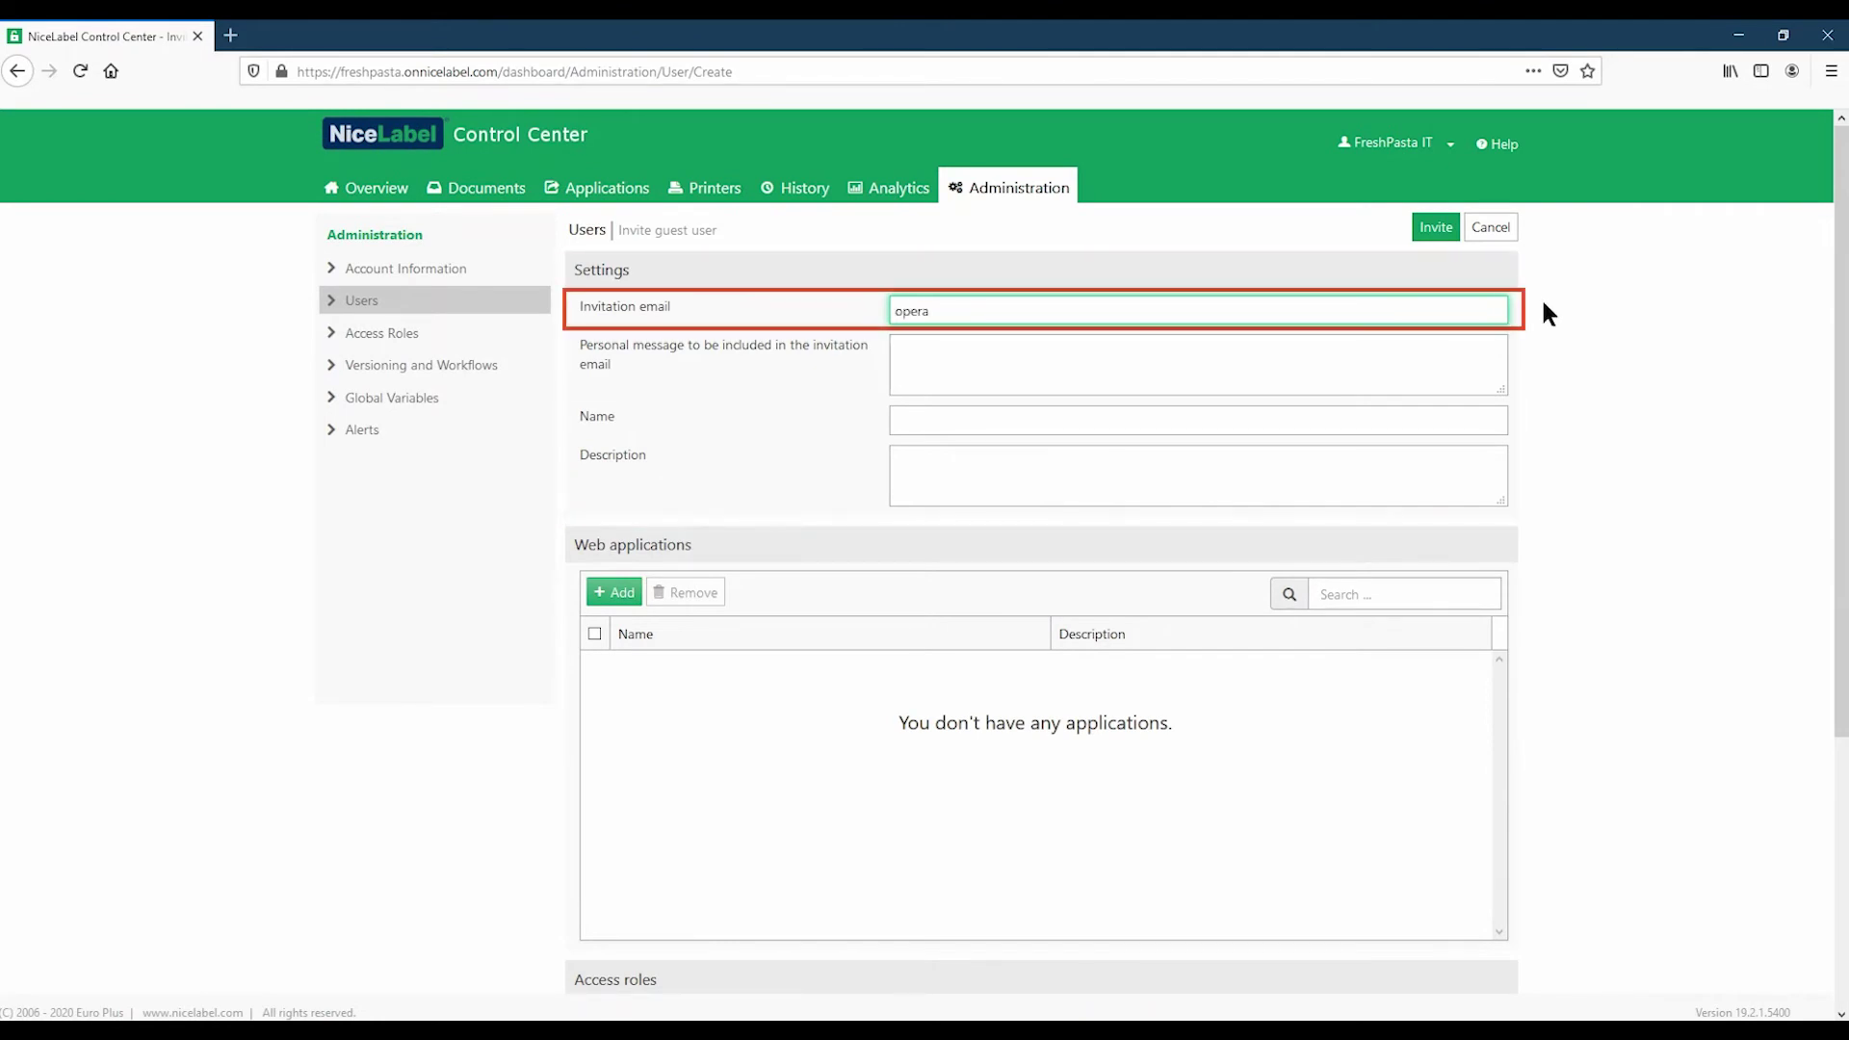
Step: Enter the invitee's e-mail and a personal message about activating Label Cloud and NiceLabel 2019
{"action": "left_click", "coordinate": [1495, 362]}
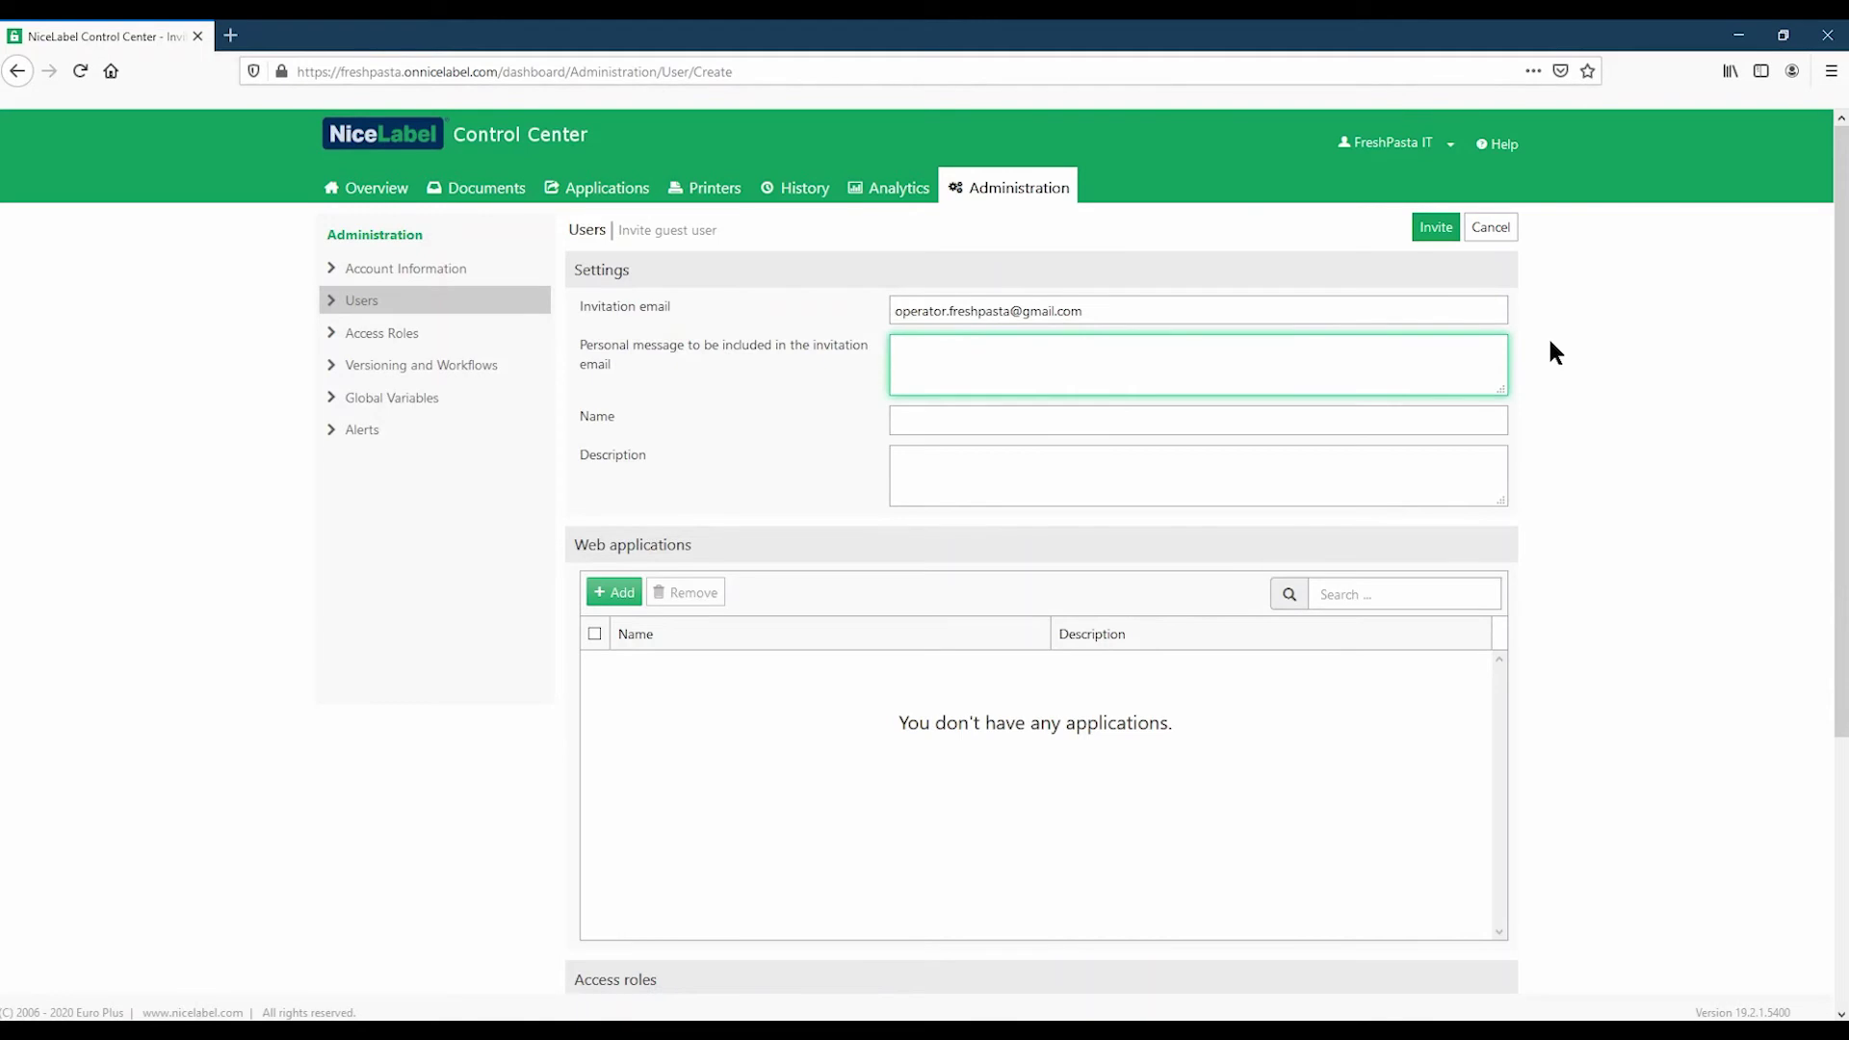
{"action": "type", "text": "Hi, use this link to activate Label Cloud, download Nice"}
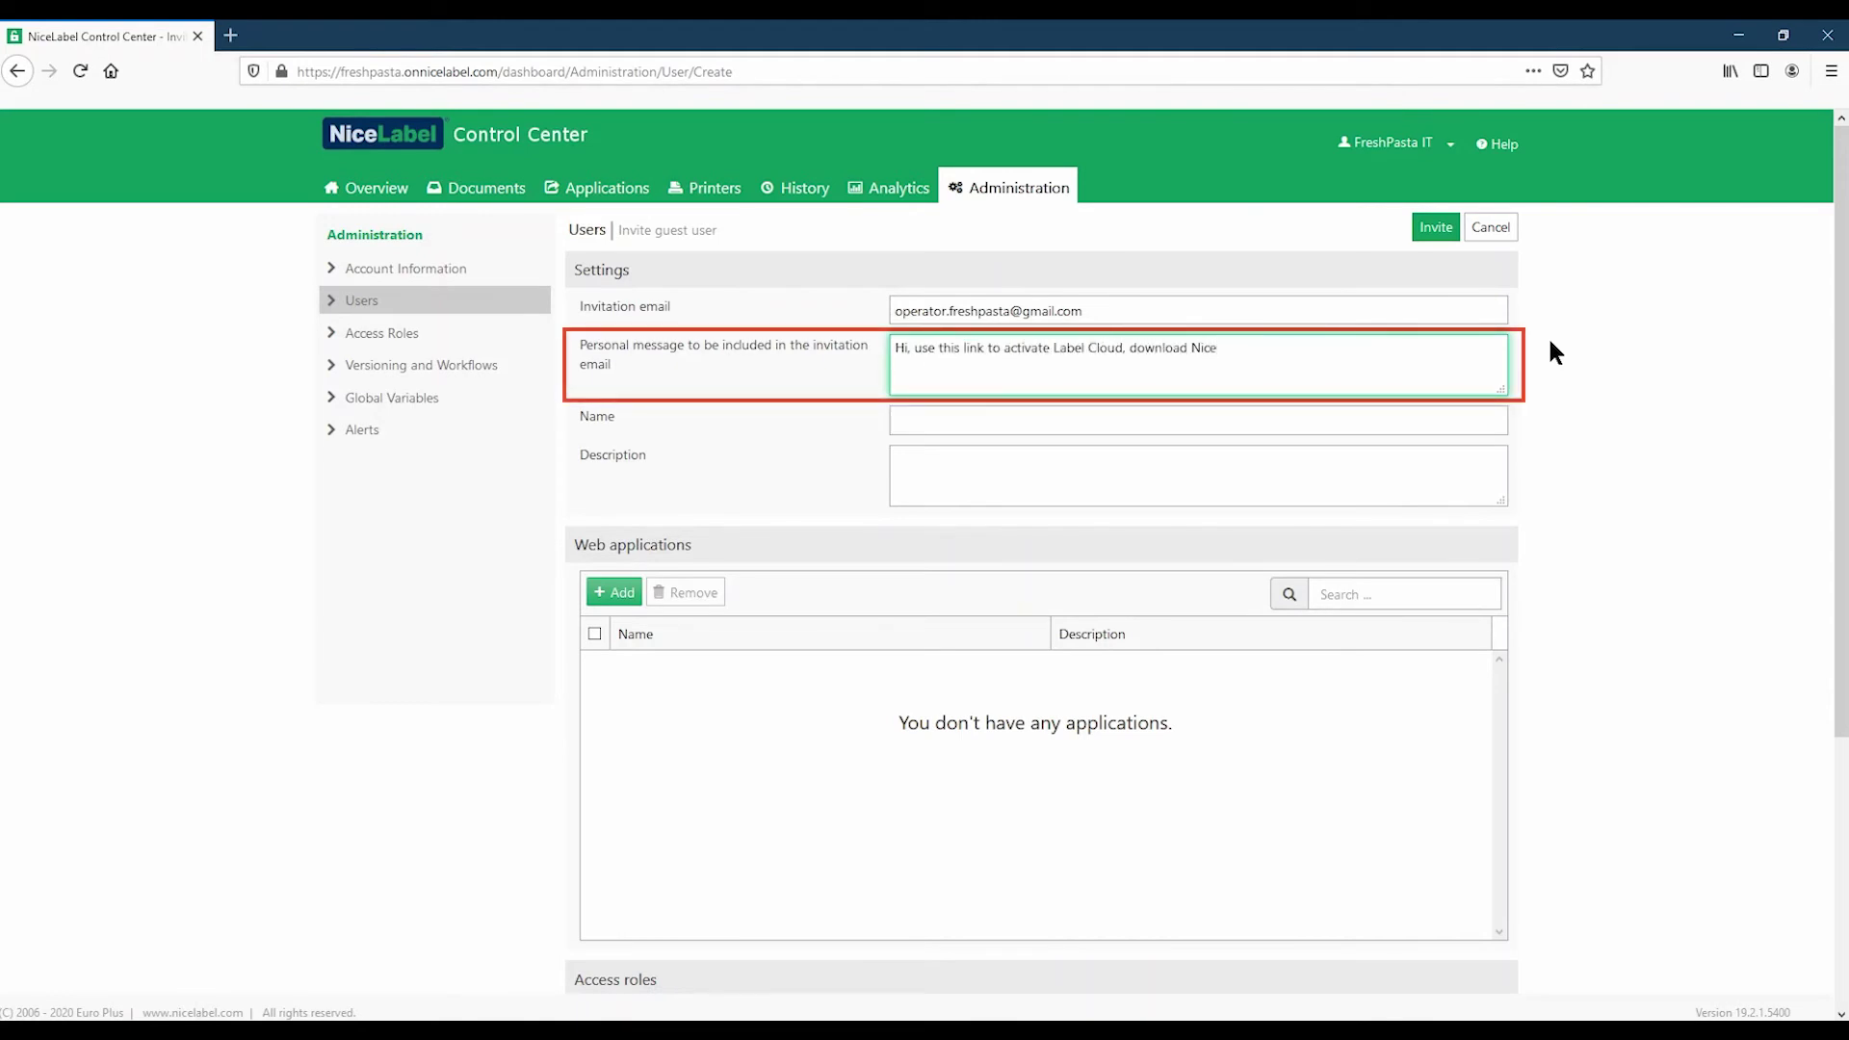
{"action": "type", "text": "Label 2019, and start printing labels."}
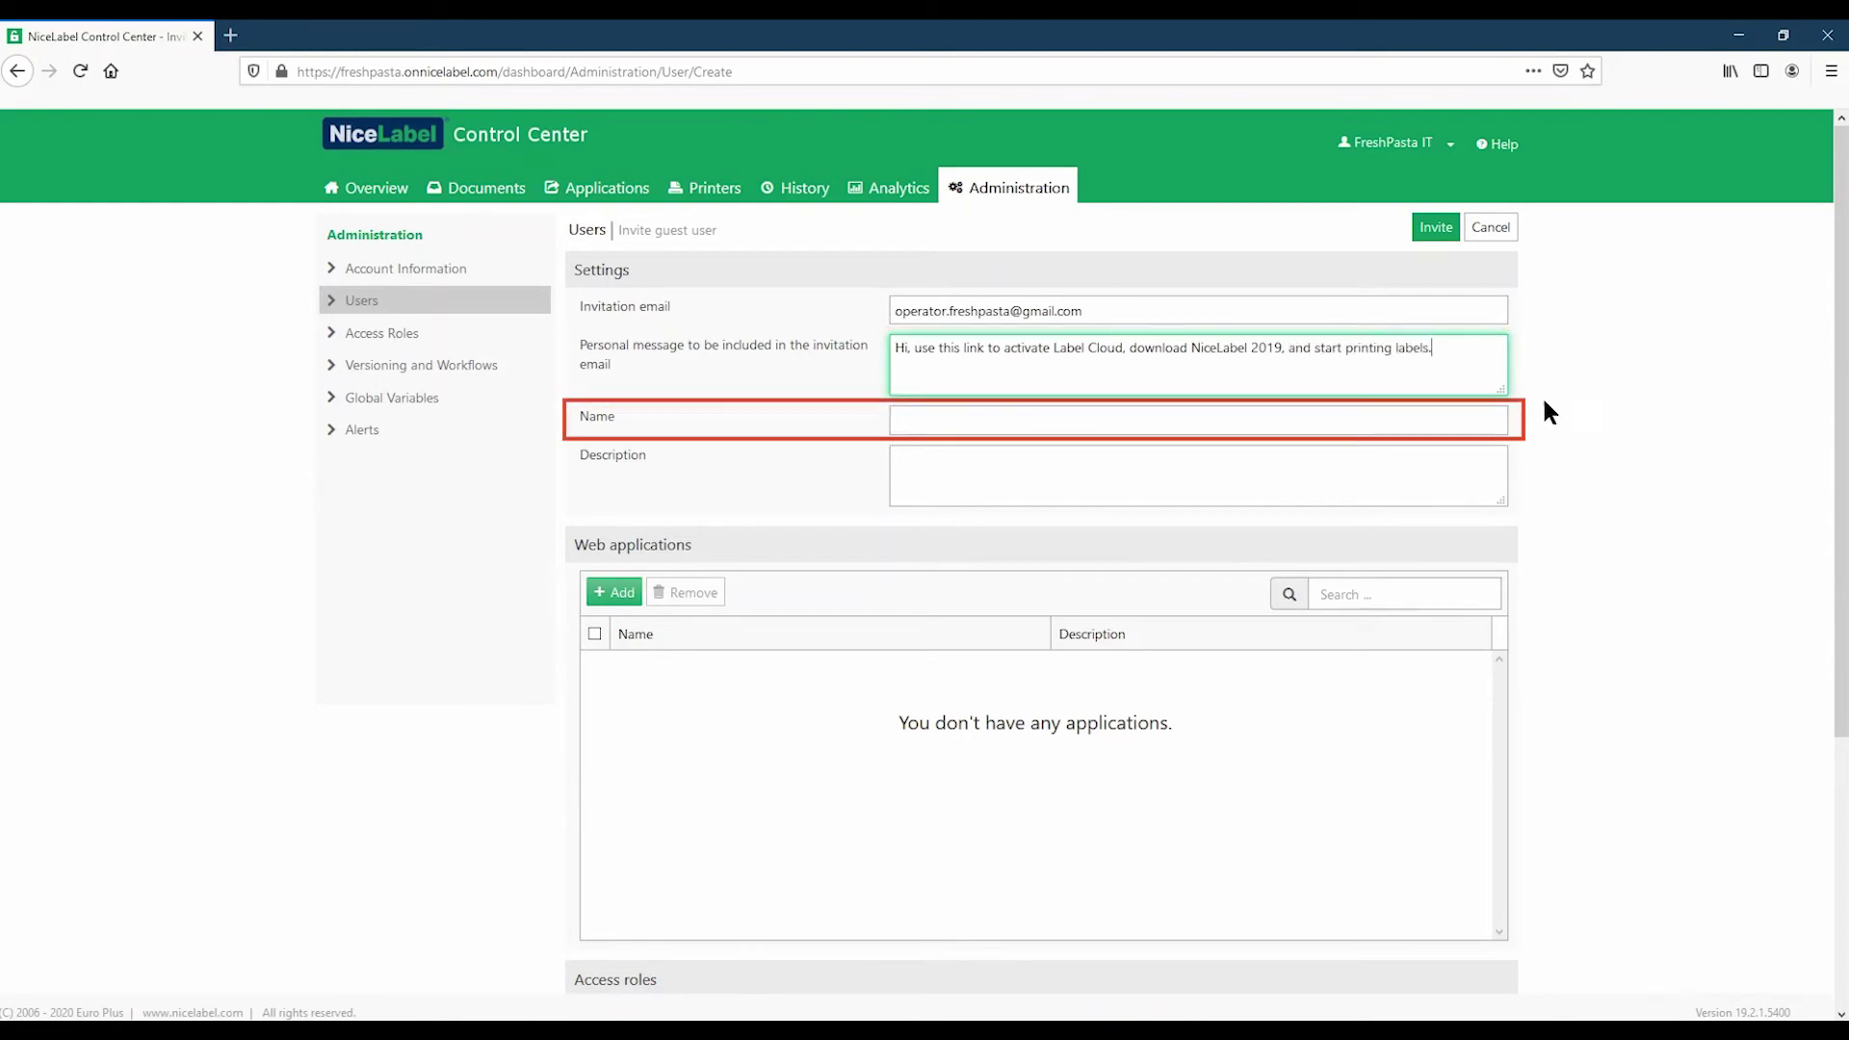
Step: Fill in the invitee's name and the description 'Print operator in Milan Factory 1'
{"action": "left_click", "coordinate": [1454, 420]}
{"action": "type", "text": "Oliva O."}
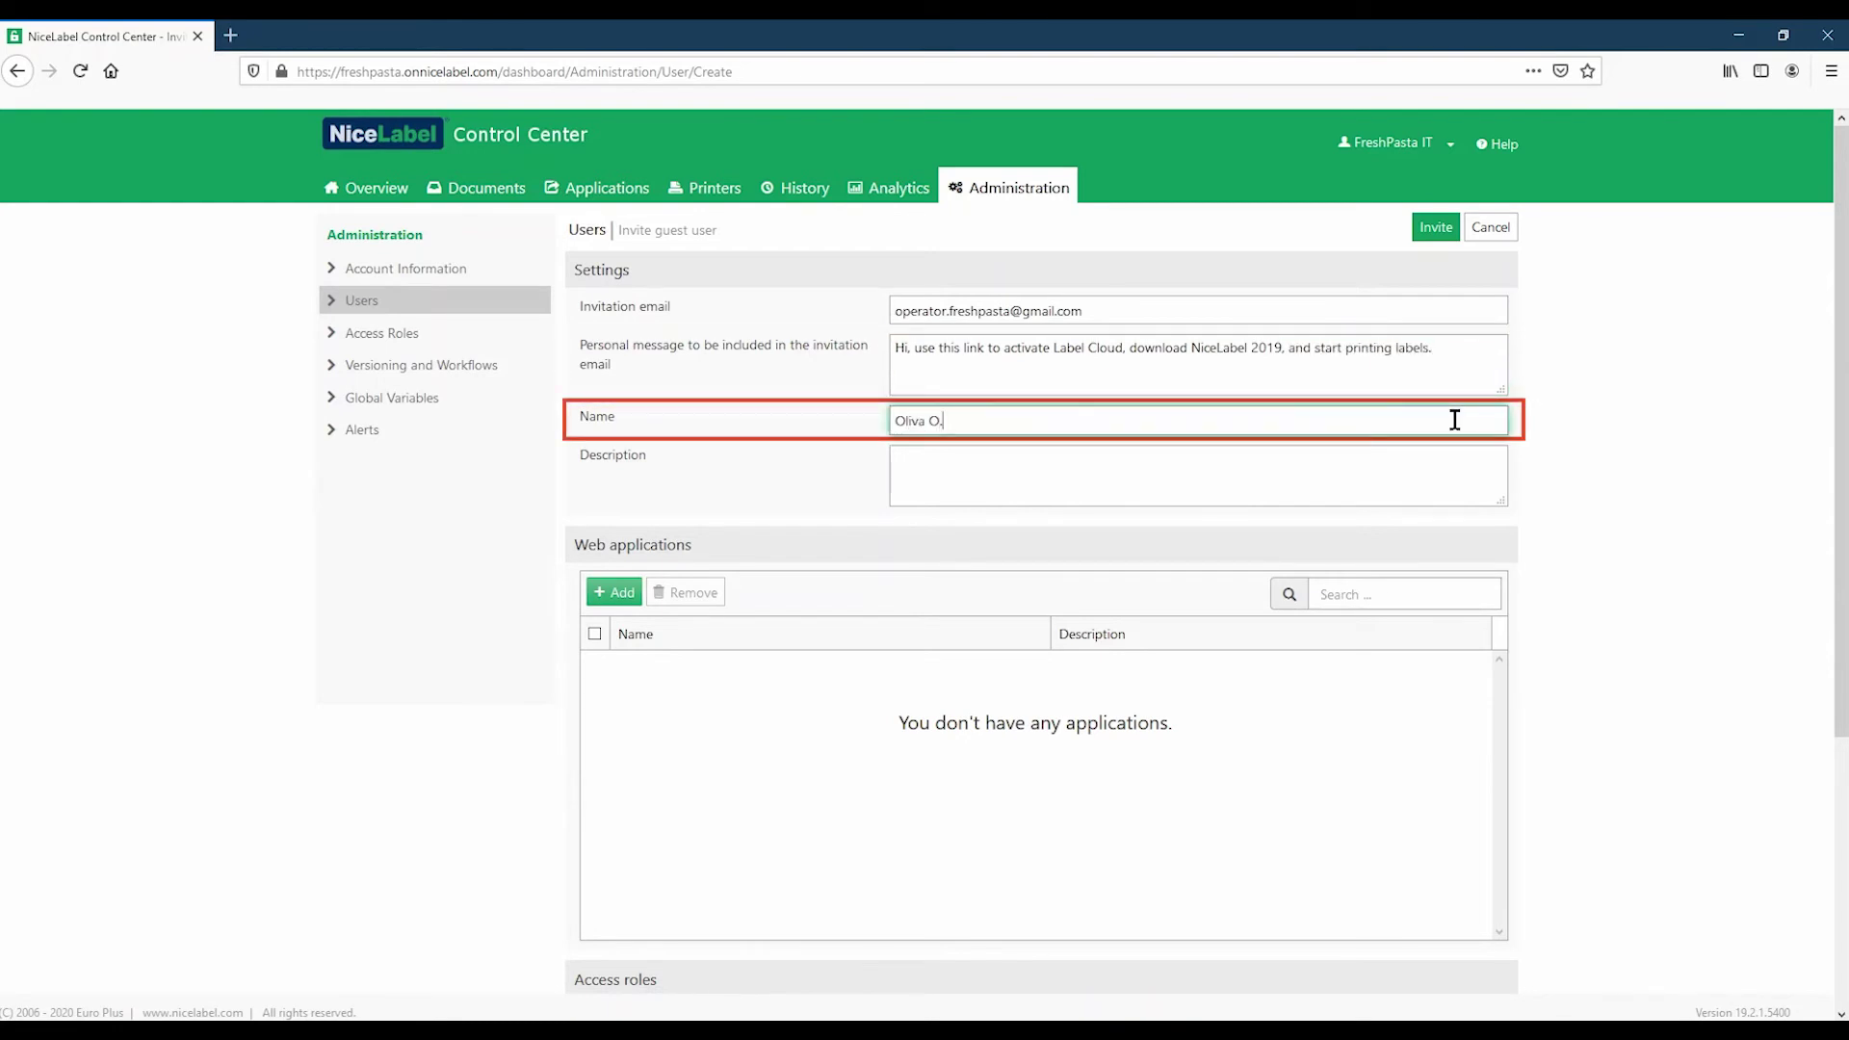
{"action": "type", "text": " Perator"}
{"action": "left_click", "coordinate": [1473, 458]}
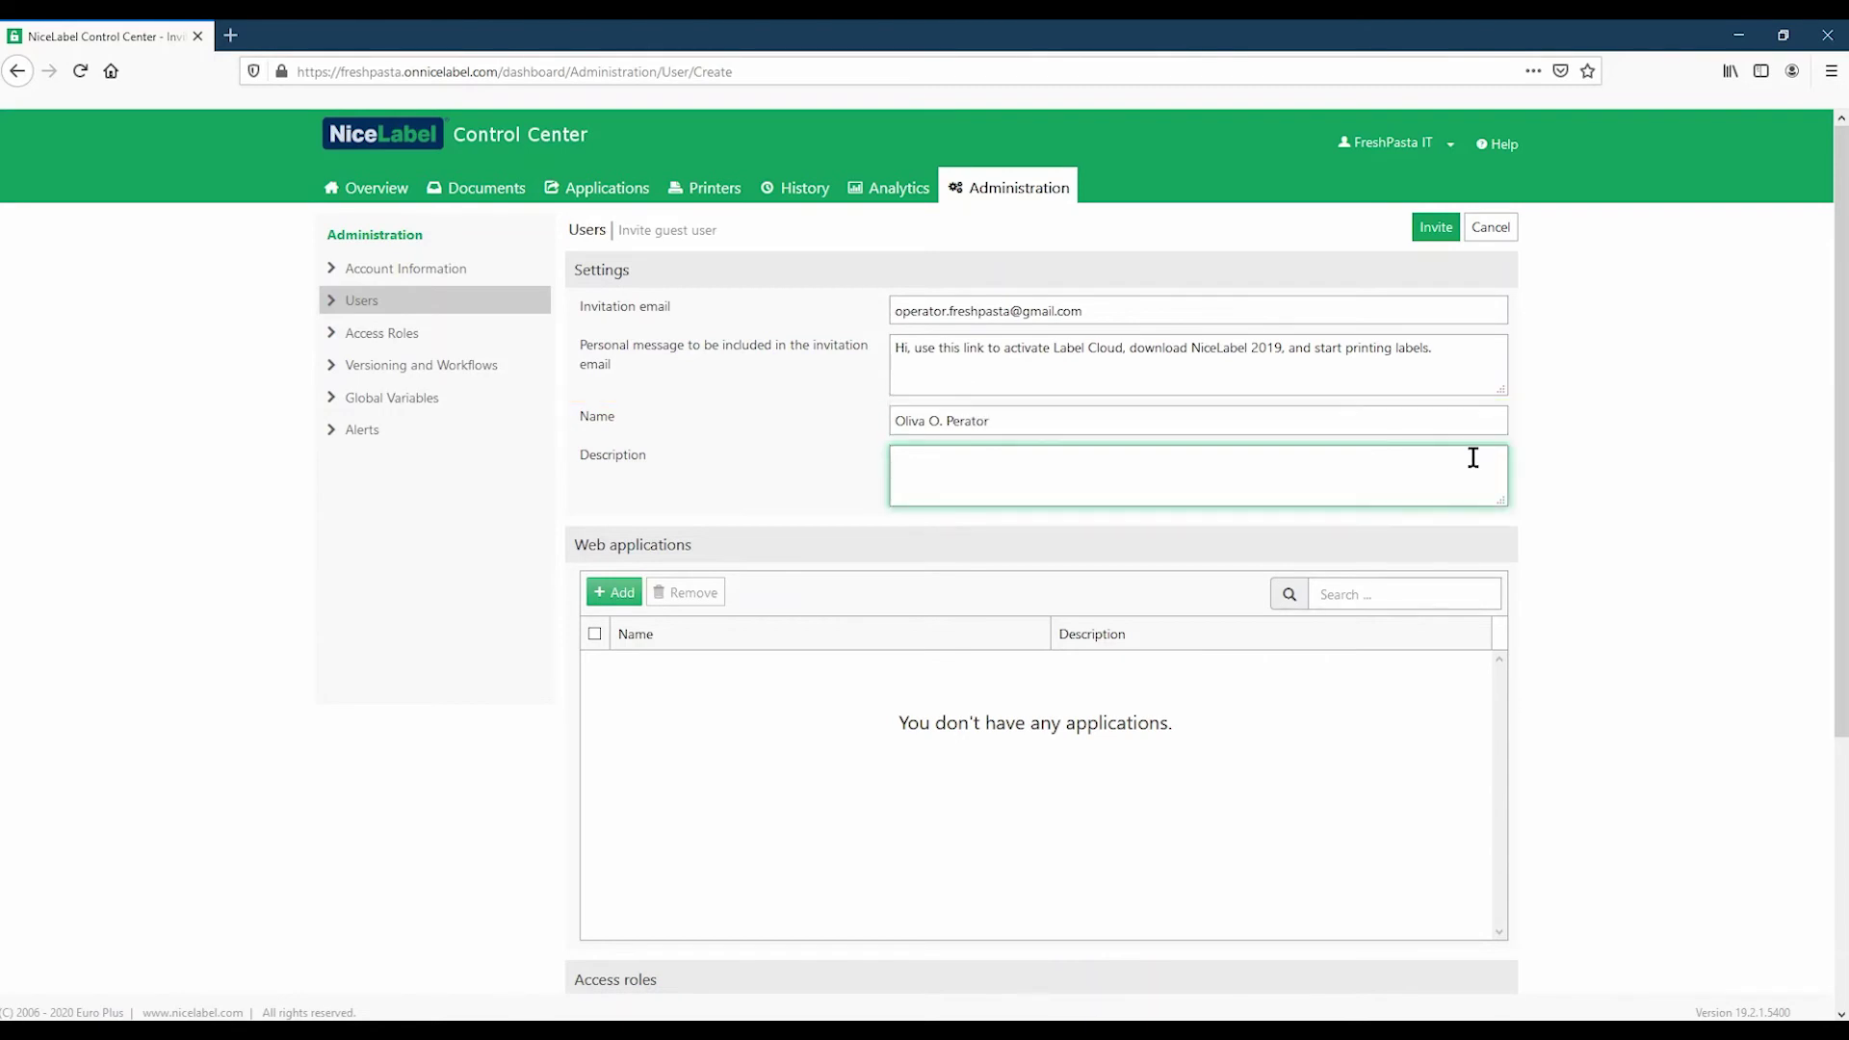
{"action": "type", "text": "Print ope"}
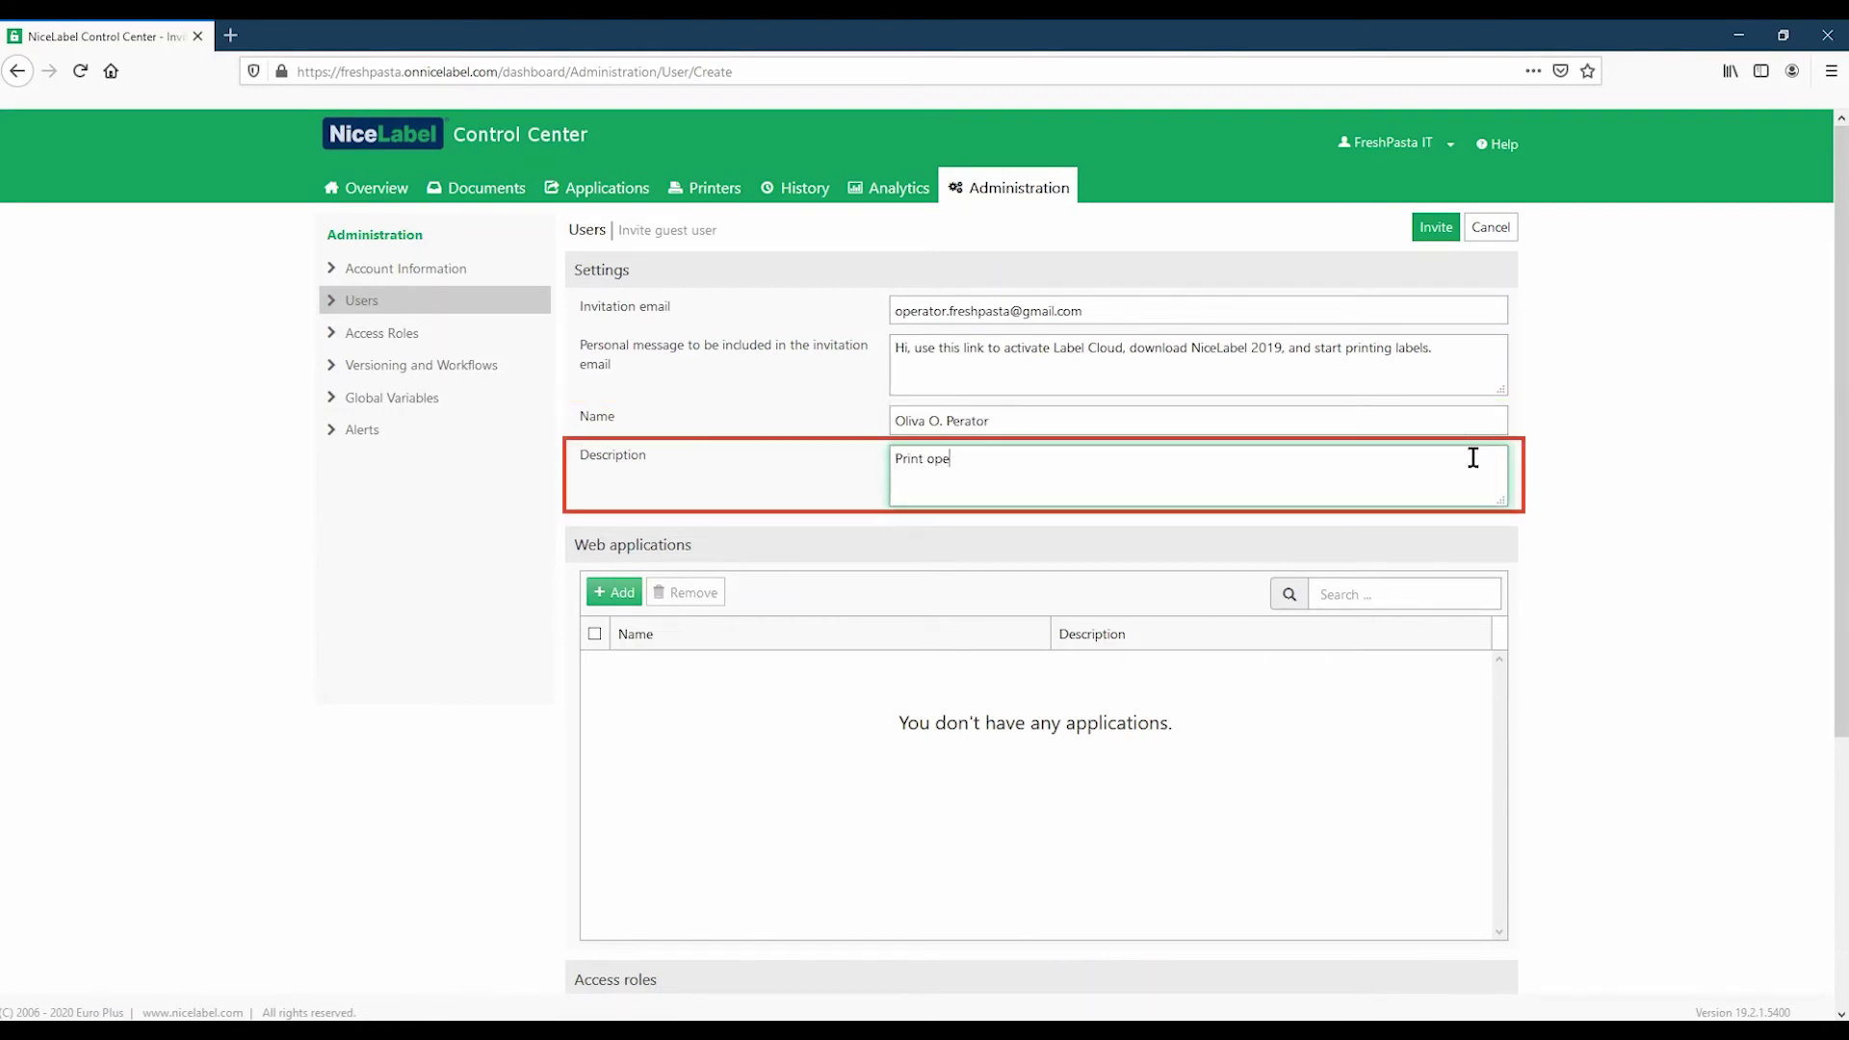
{"action": "type", "text": "rator in Milan Factory 1"}
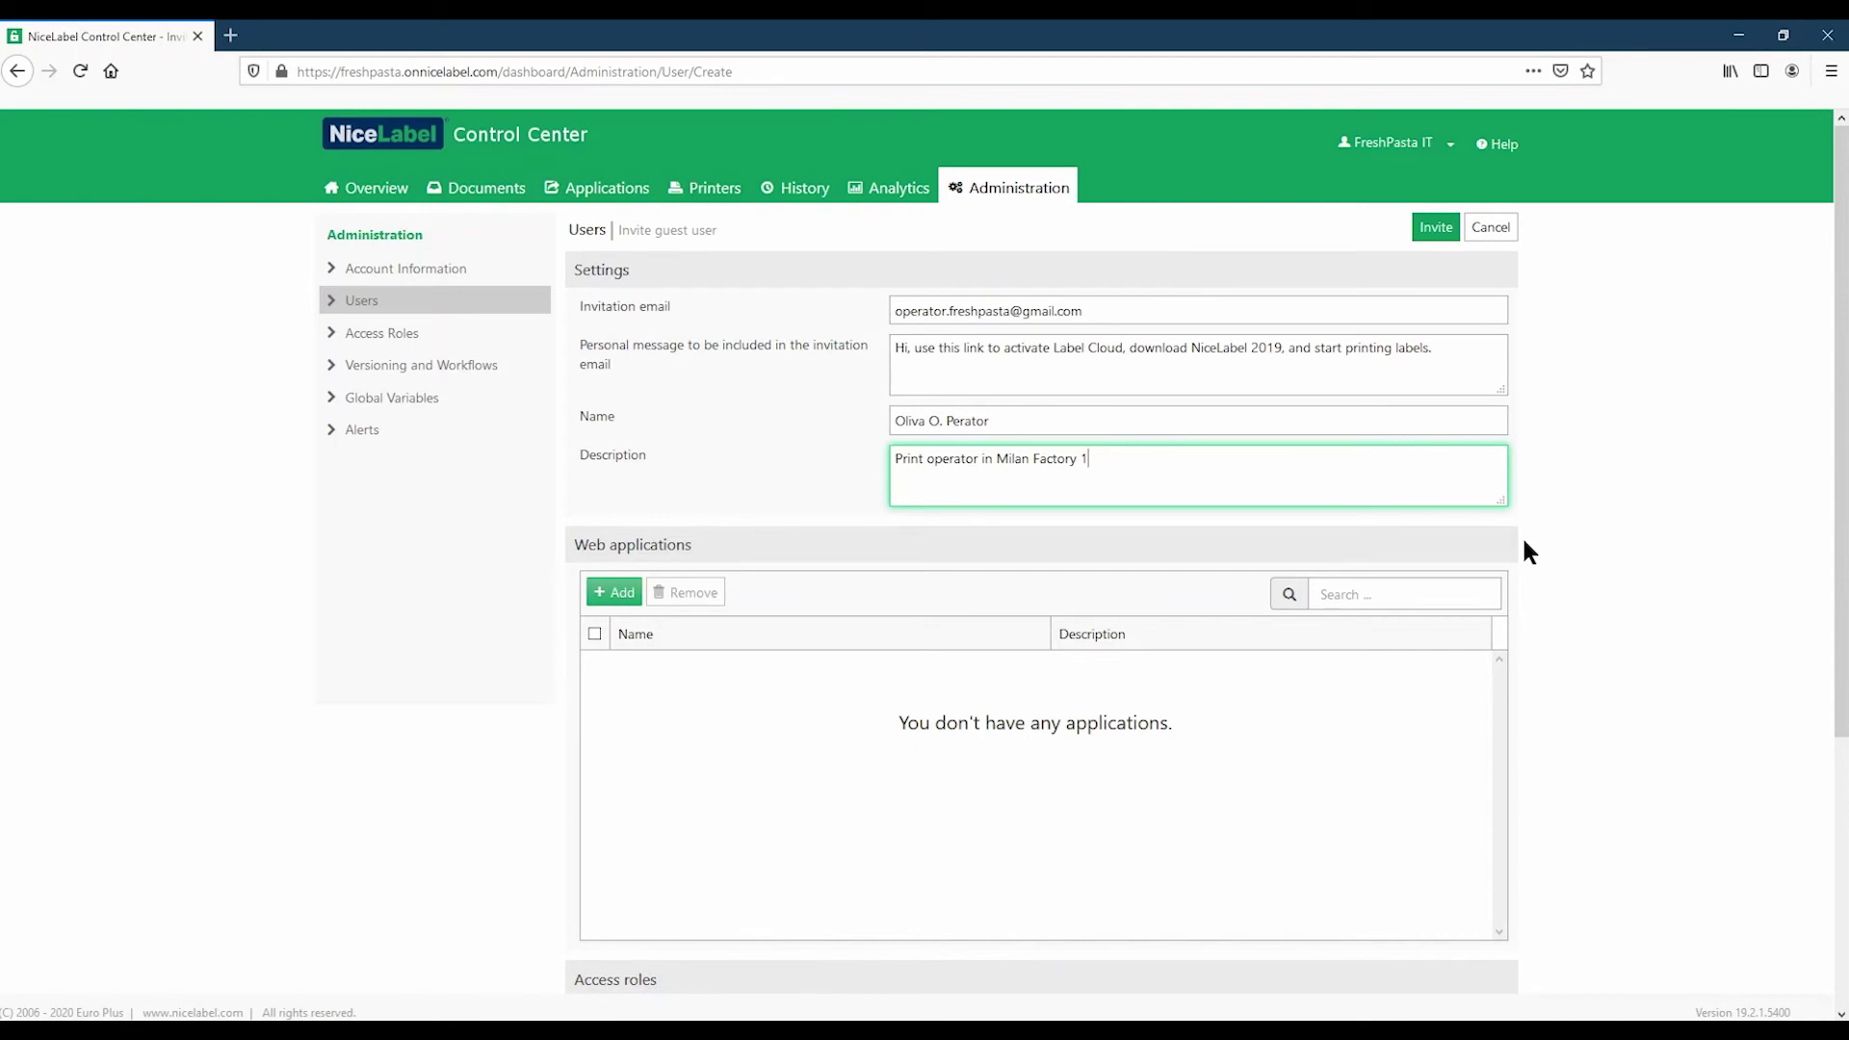
{"action": "scroll", "coordinate": [1522, 540], "scroll_direction": "down", "scroll_amount": 4}
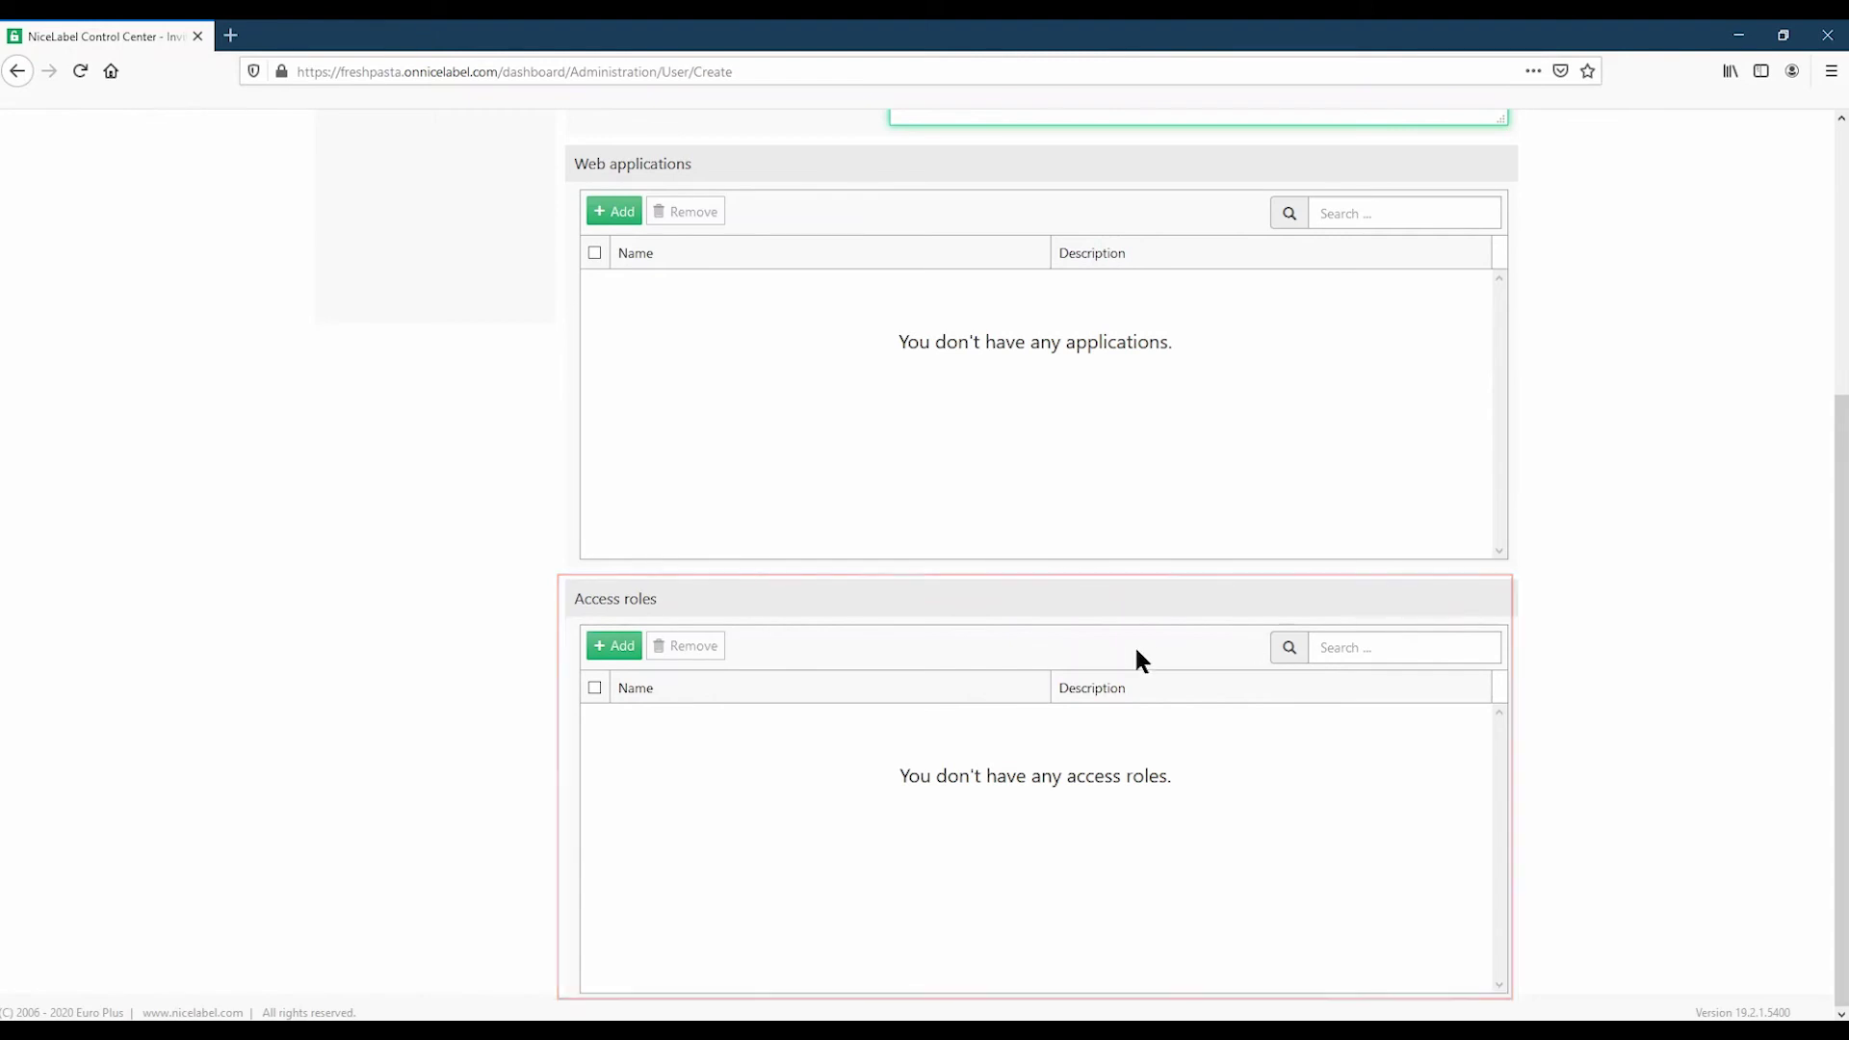
Step: Add the Operator access role to the guest invitation and send it
{"action": "left_click", "coordinate": [633, 647]}
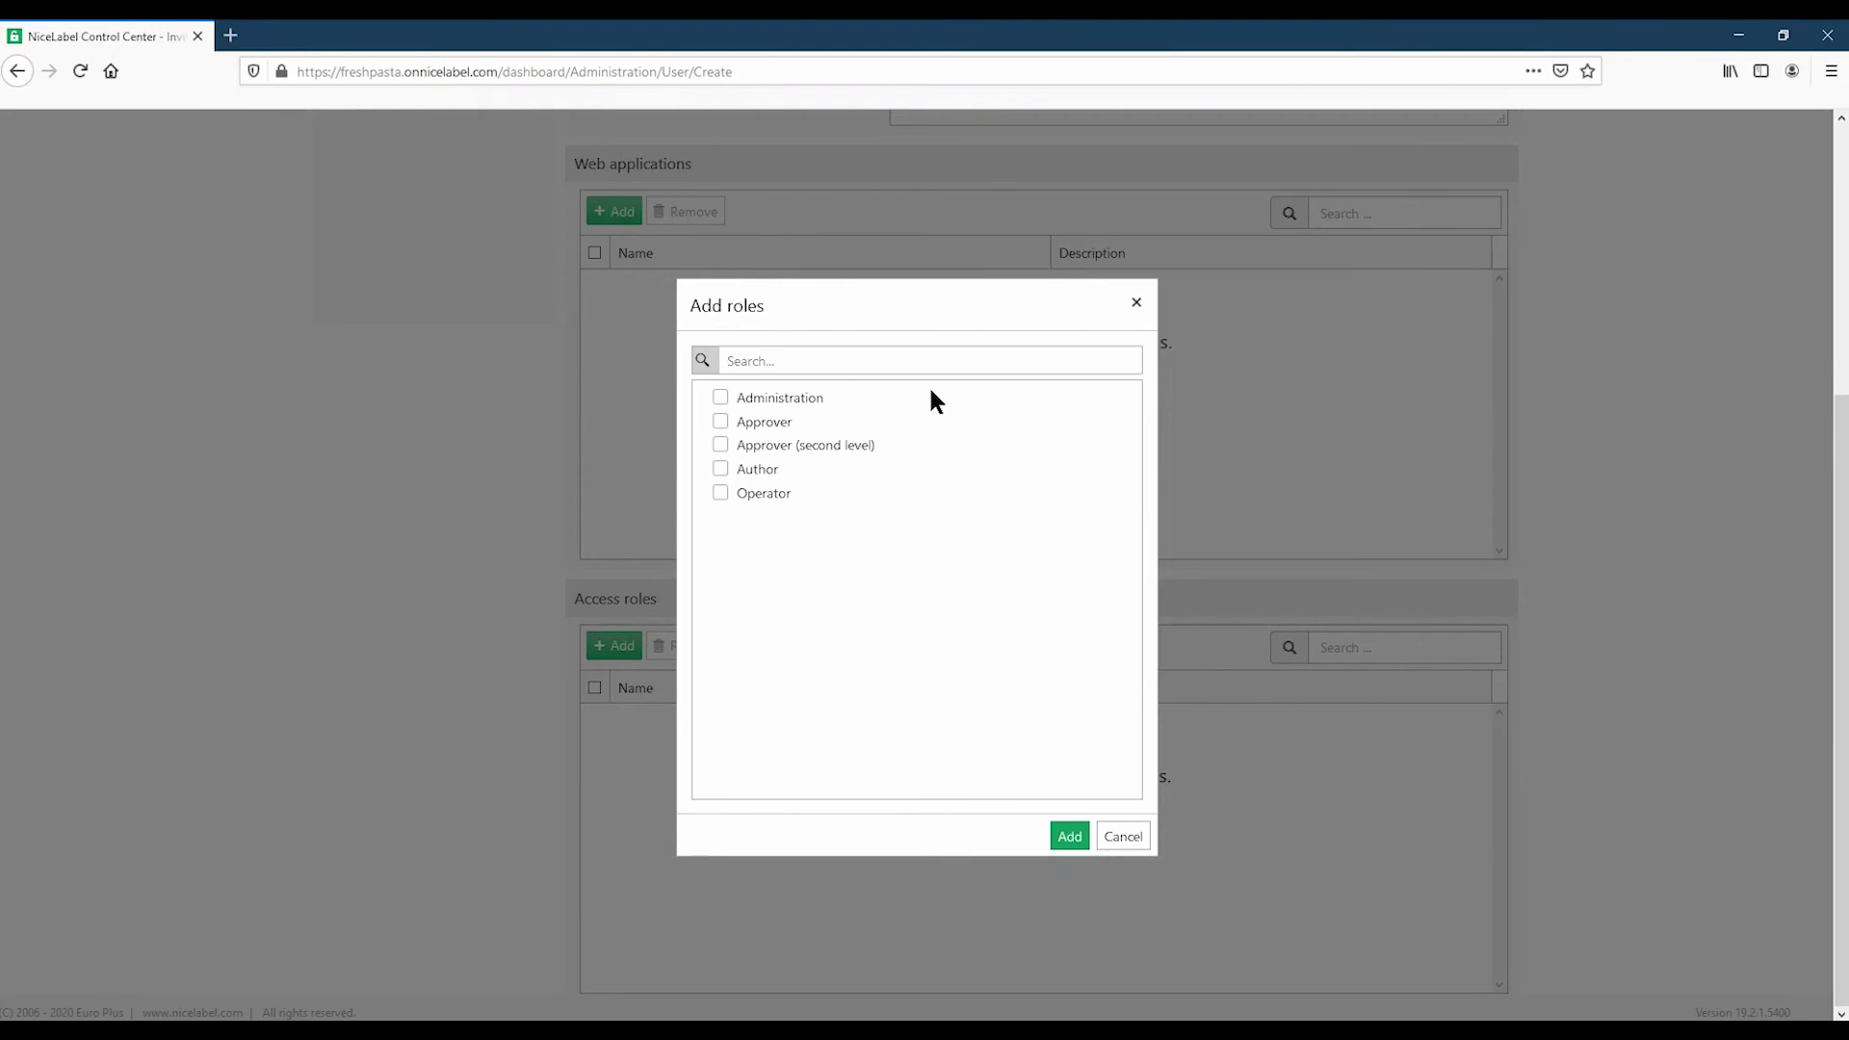
{"action": "left_click", "coordinate": [1069, 837]}
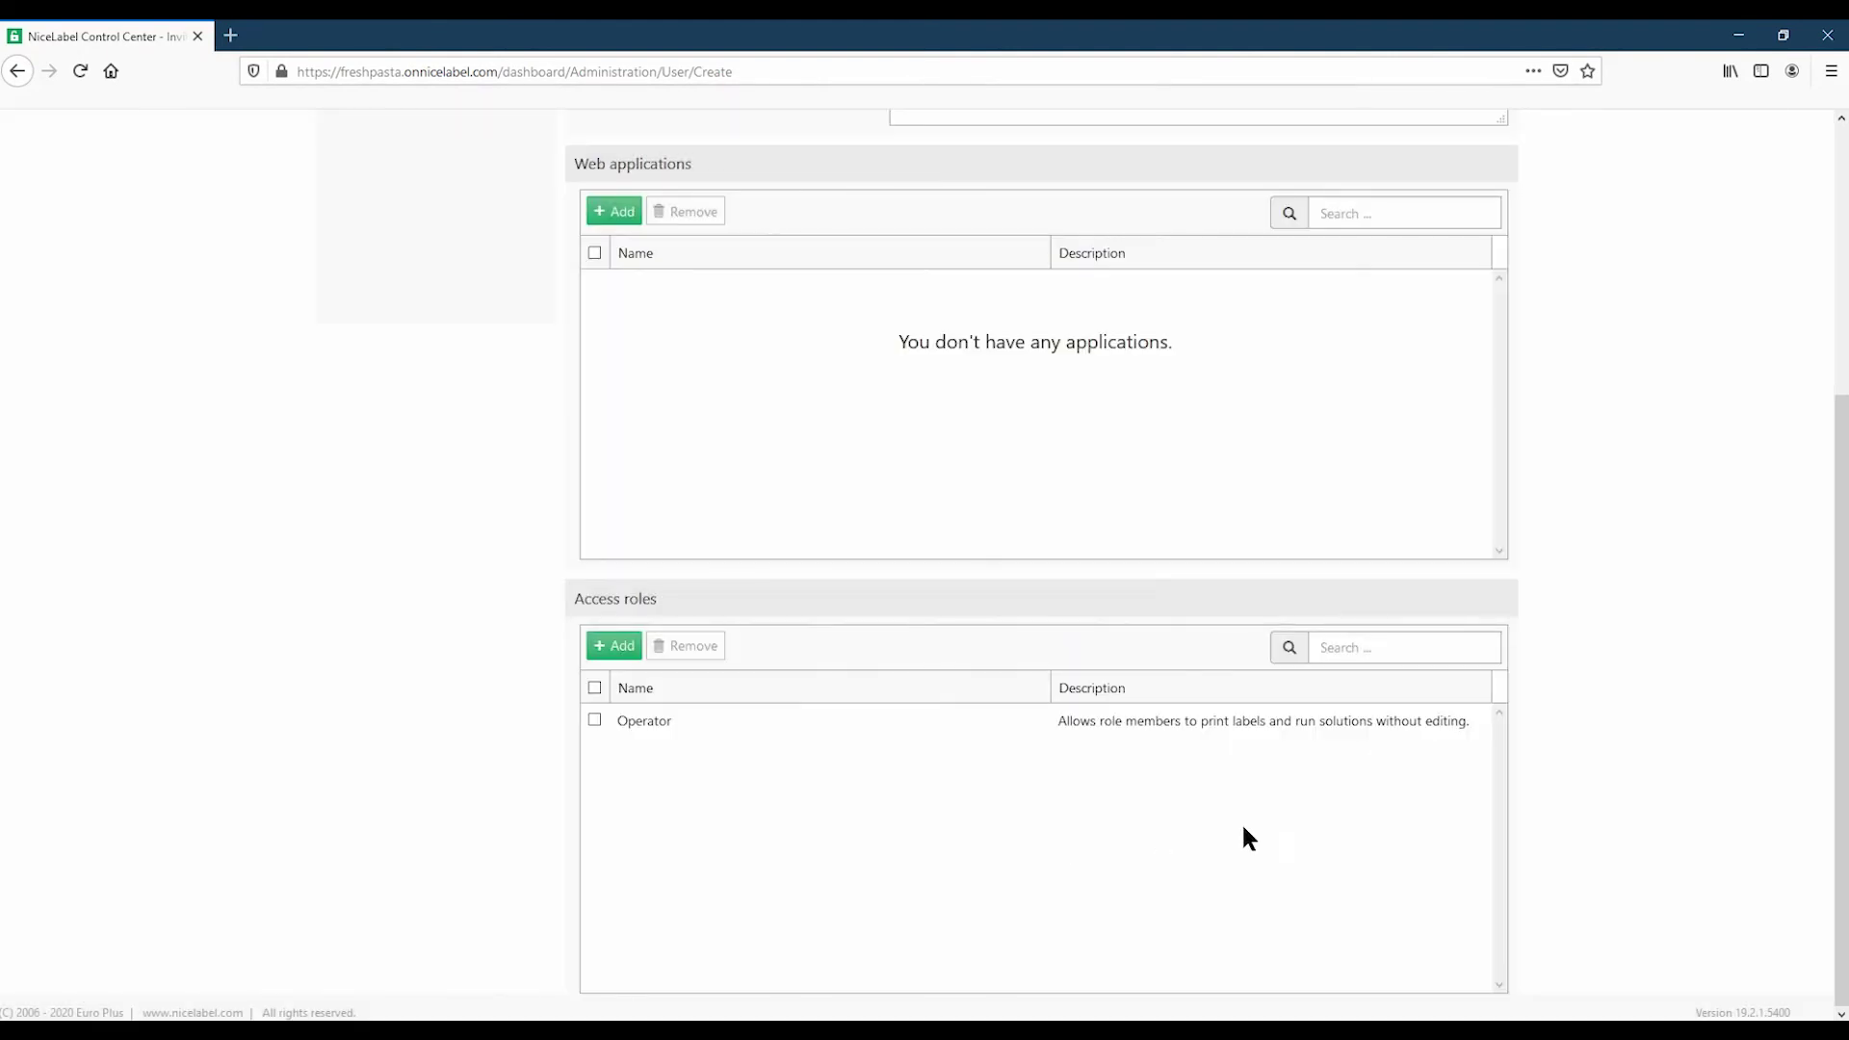
{"action": "scroll", "coordinate": [1595, 814], "scroll_direction": "up", "scroll_amount": 5}
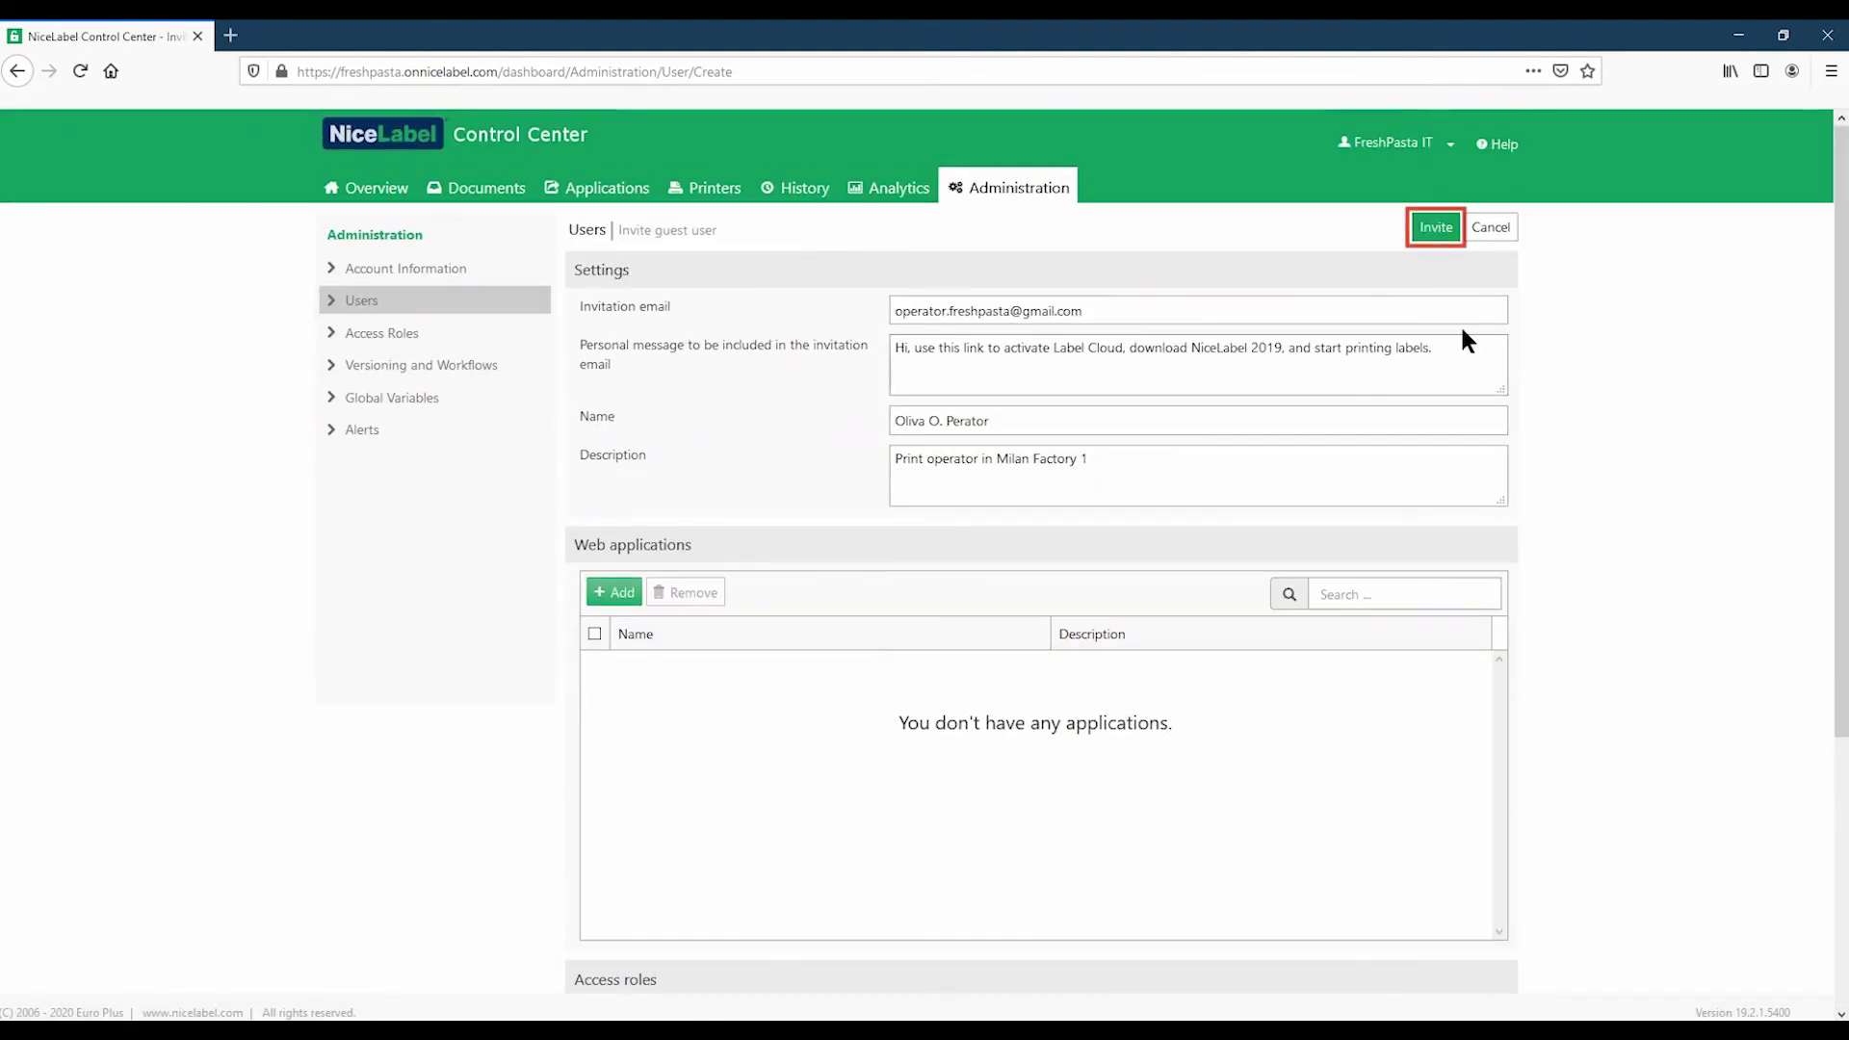
{"action": "left_click", "coordinate": [1436, 229]}
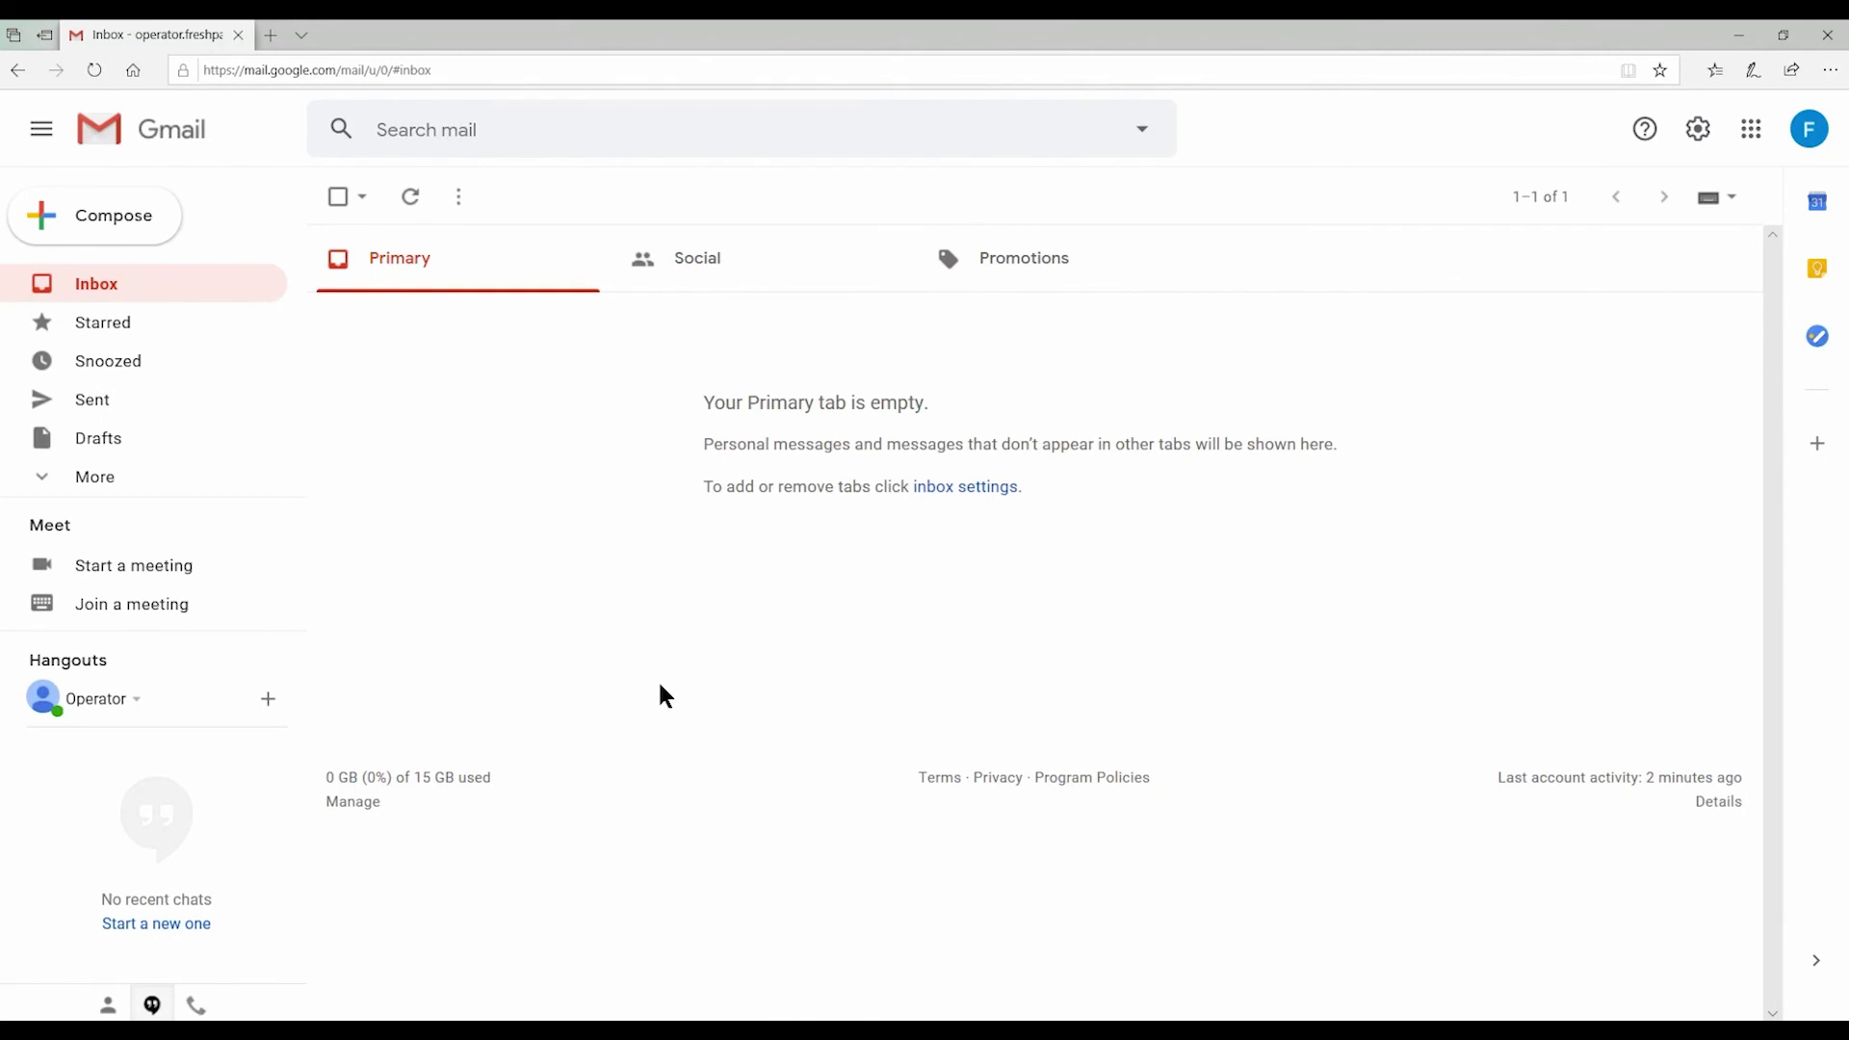
Step: Open the noreply 'Activate your Label Cloud account' email from the Promotions tab
{"action": "left_click", "coordinate": [655, 274]}
{"action": "left_click", "coordinate": [1049, 276]}
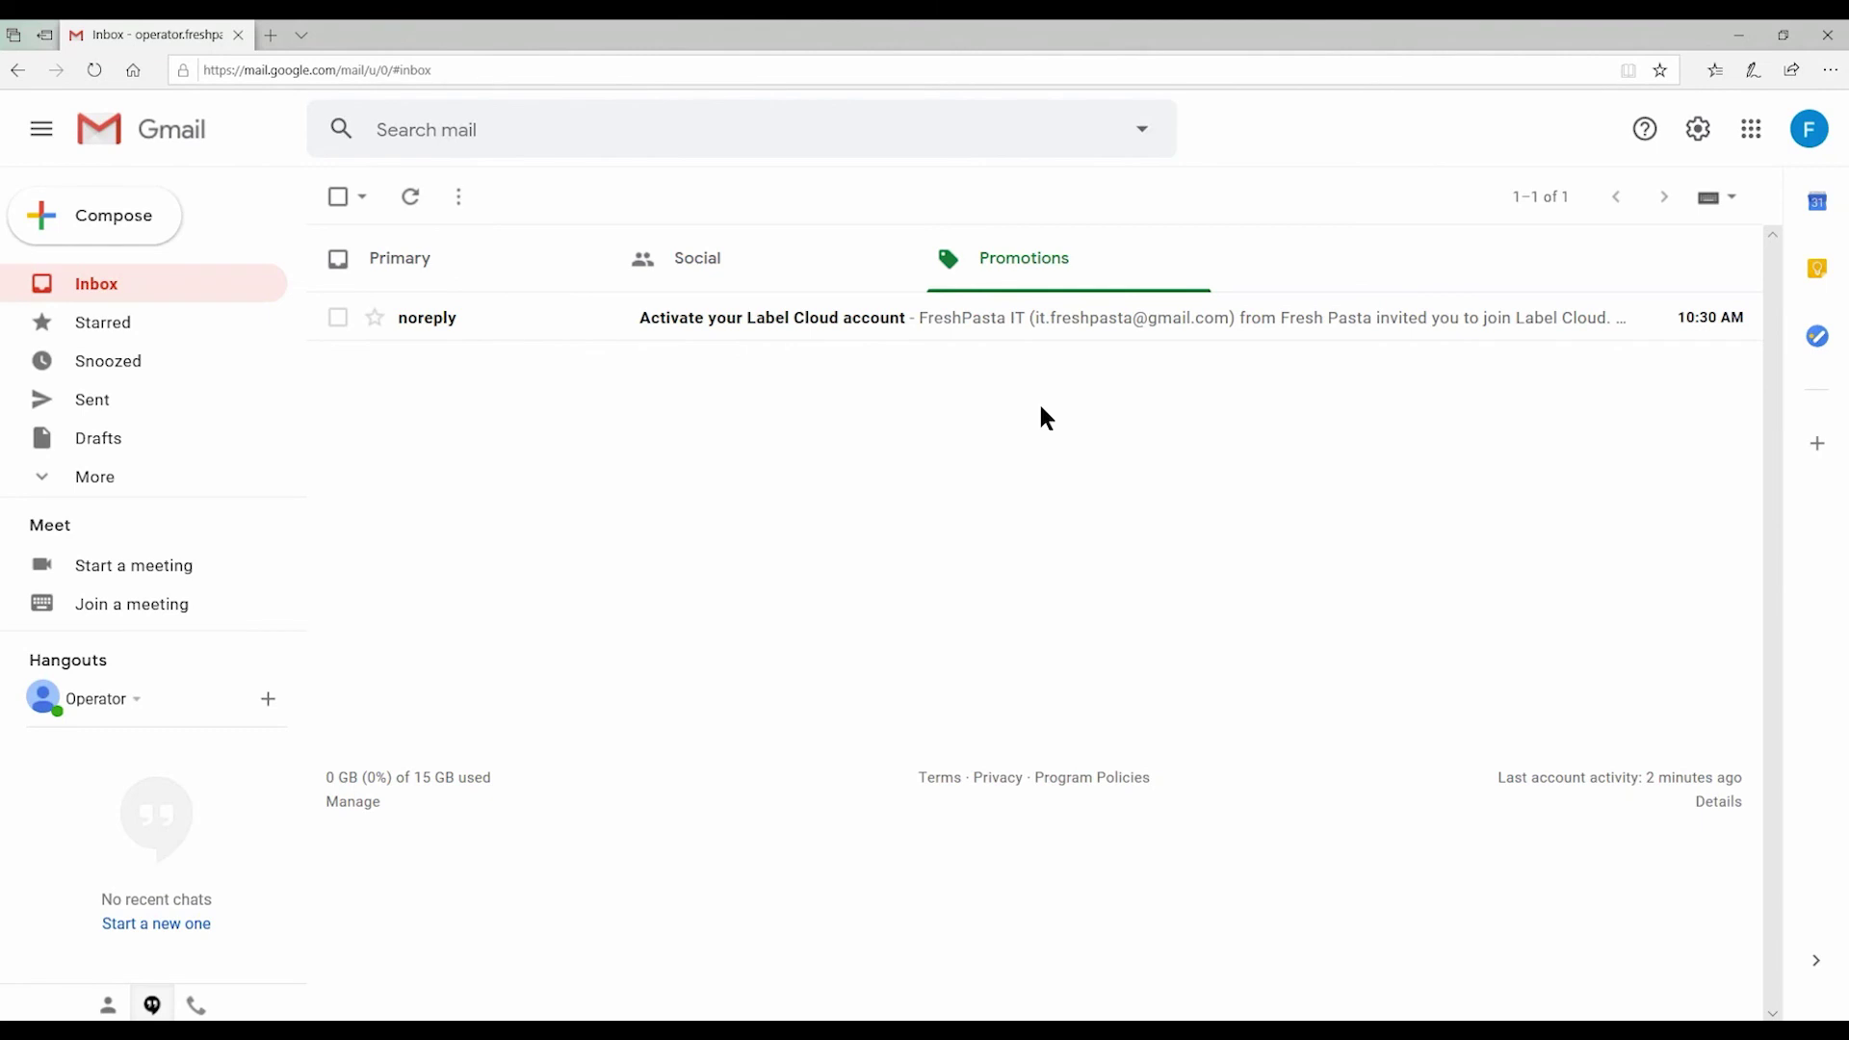
{"action": "left_click", "coordinate": [1021, 330]}
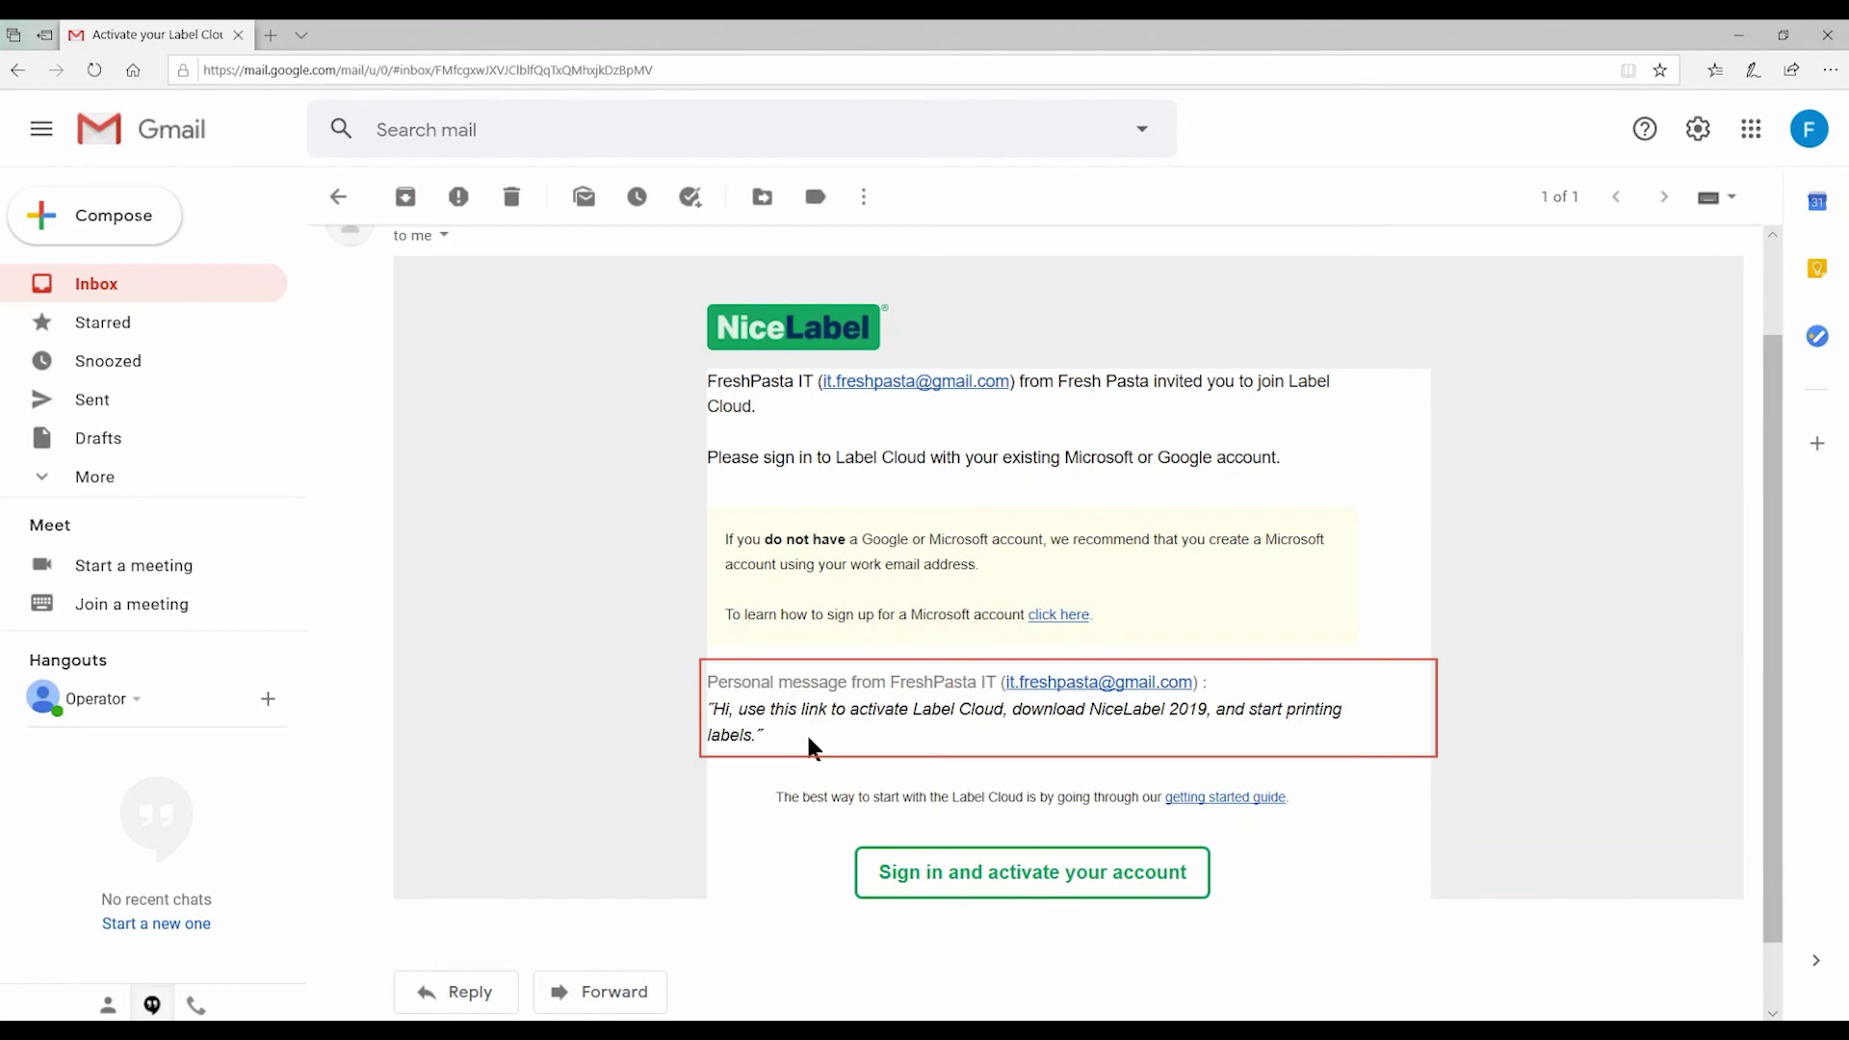
Step: Follow the activation link and sign in with the operator's Google account
{"action": "left_click", "coordinate": [875, 877]}
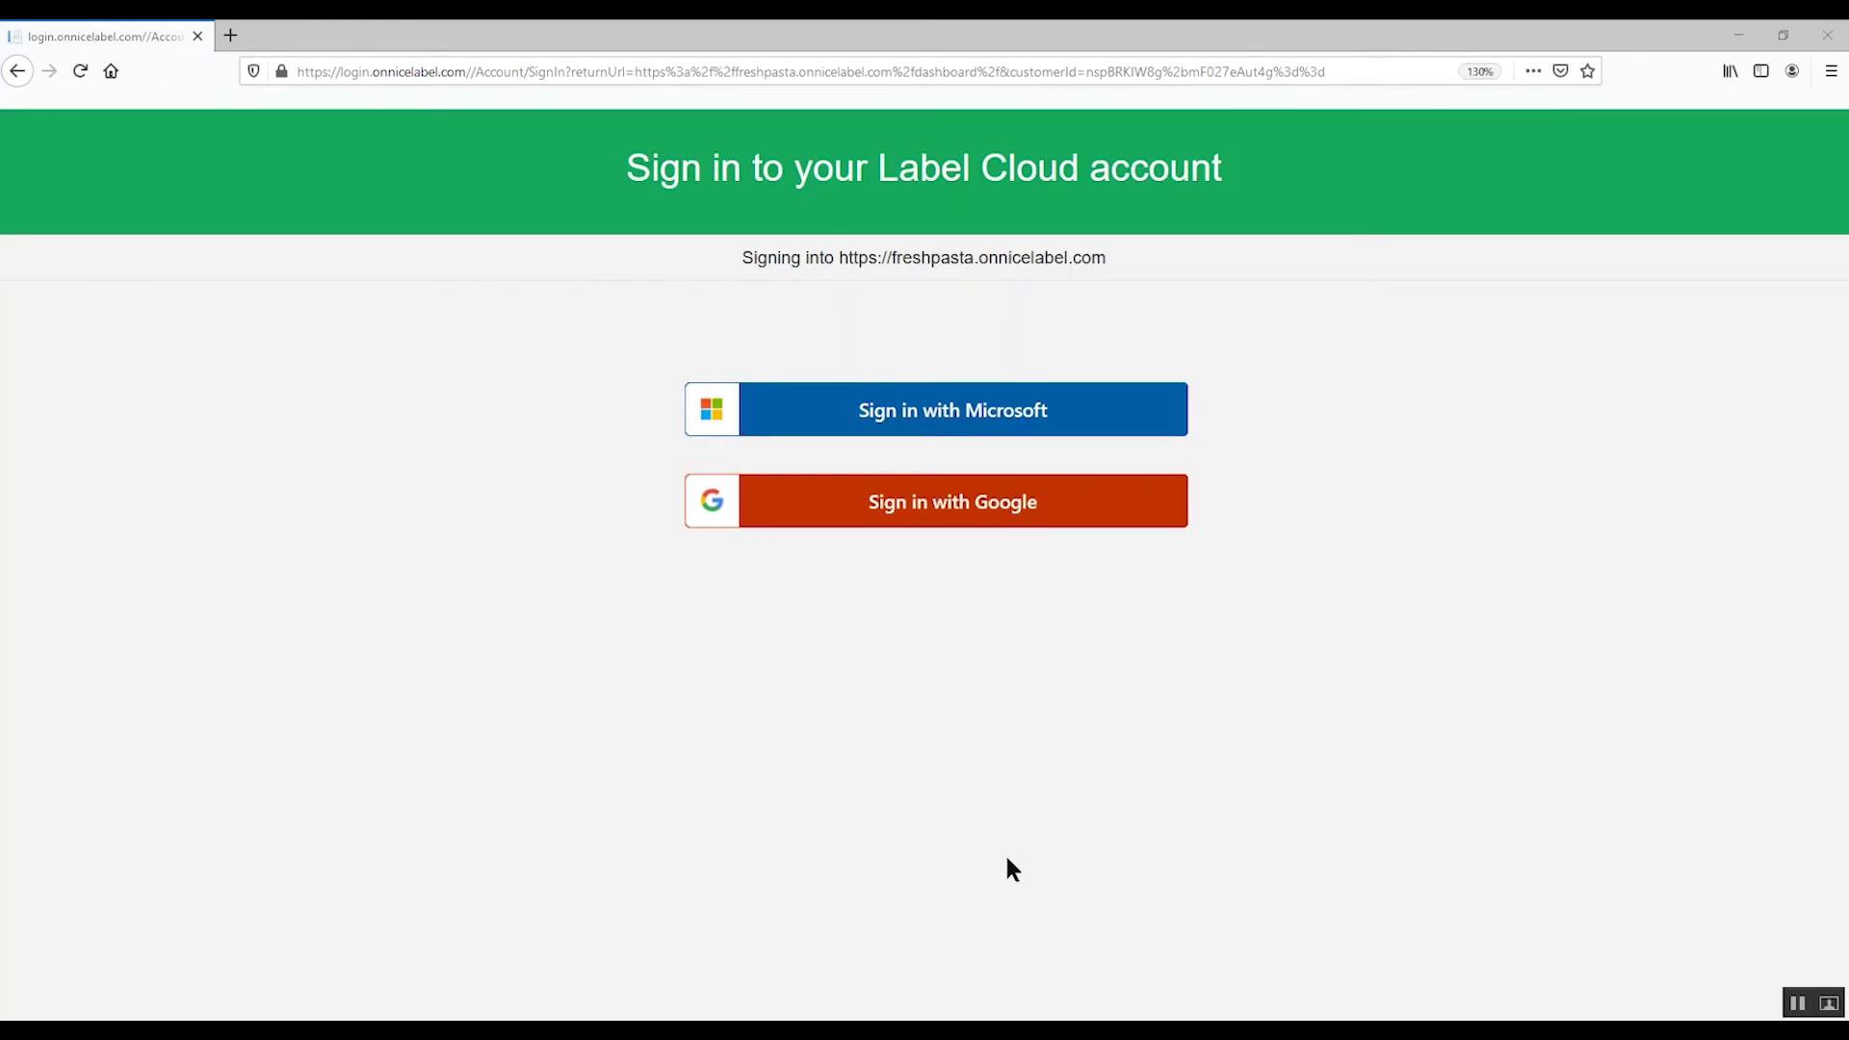
{"action": "left_click", "coordinate": [983, 520]}
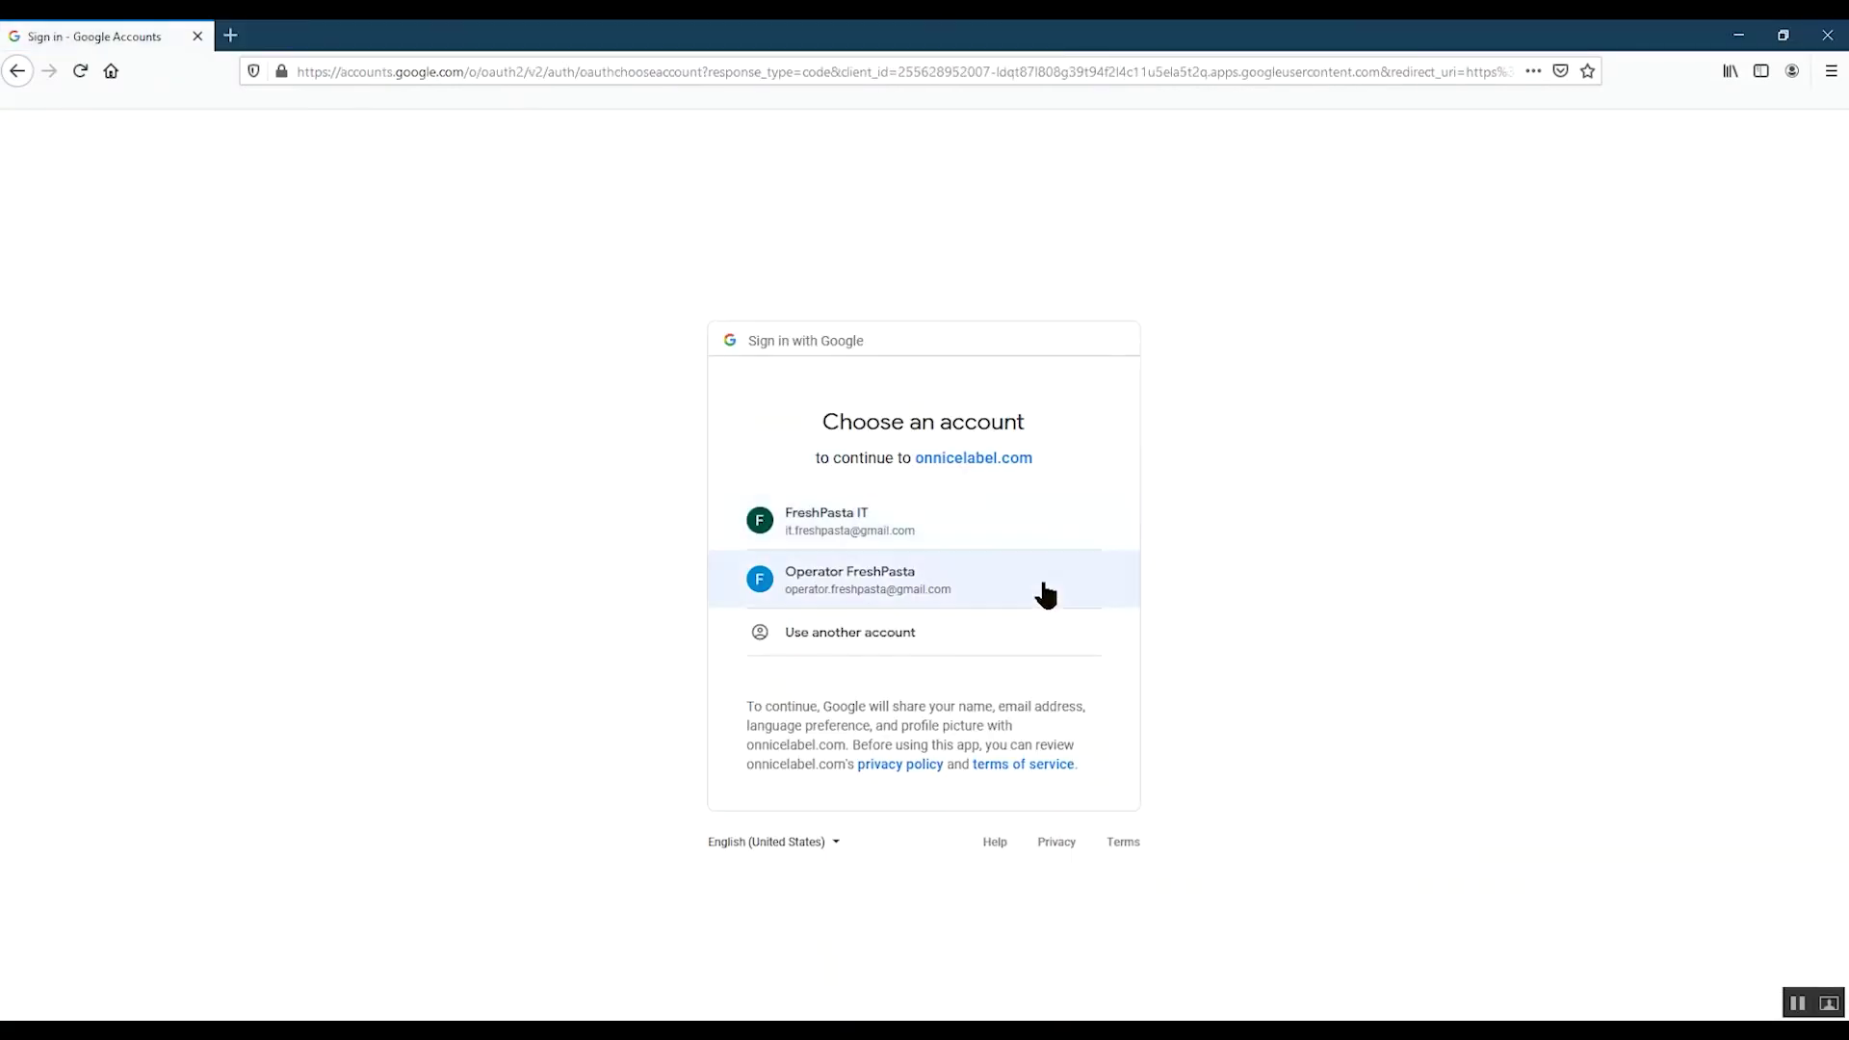
{"action": "left_click", "coordinate": [1045, 583]}
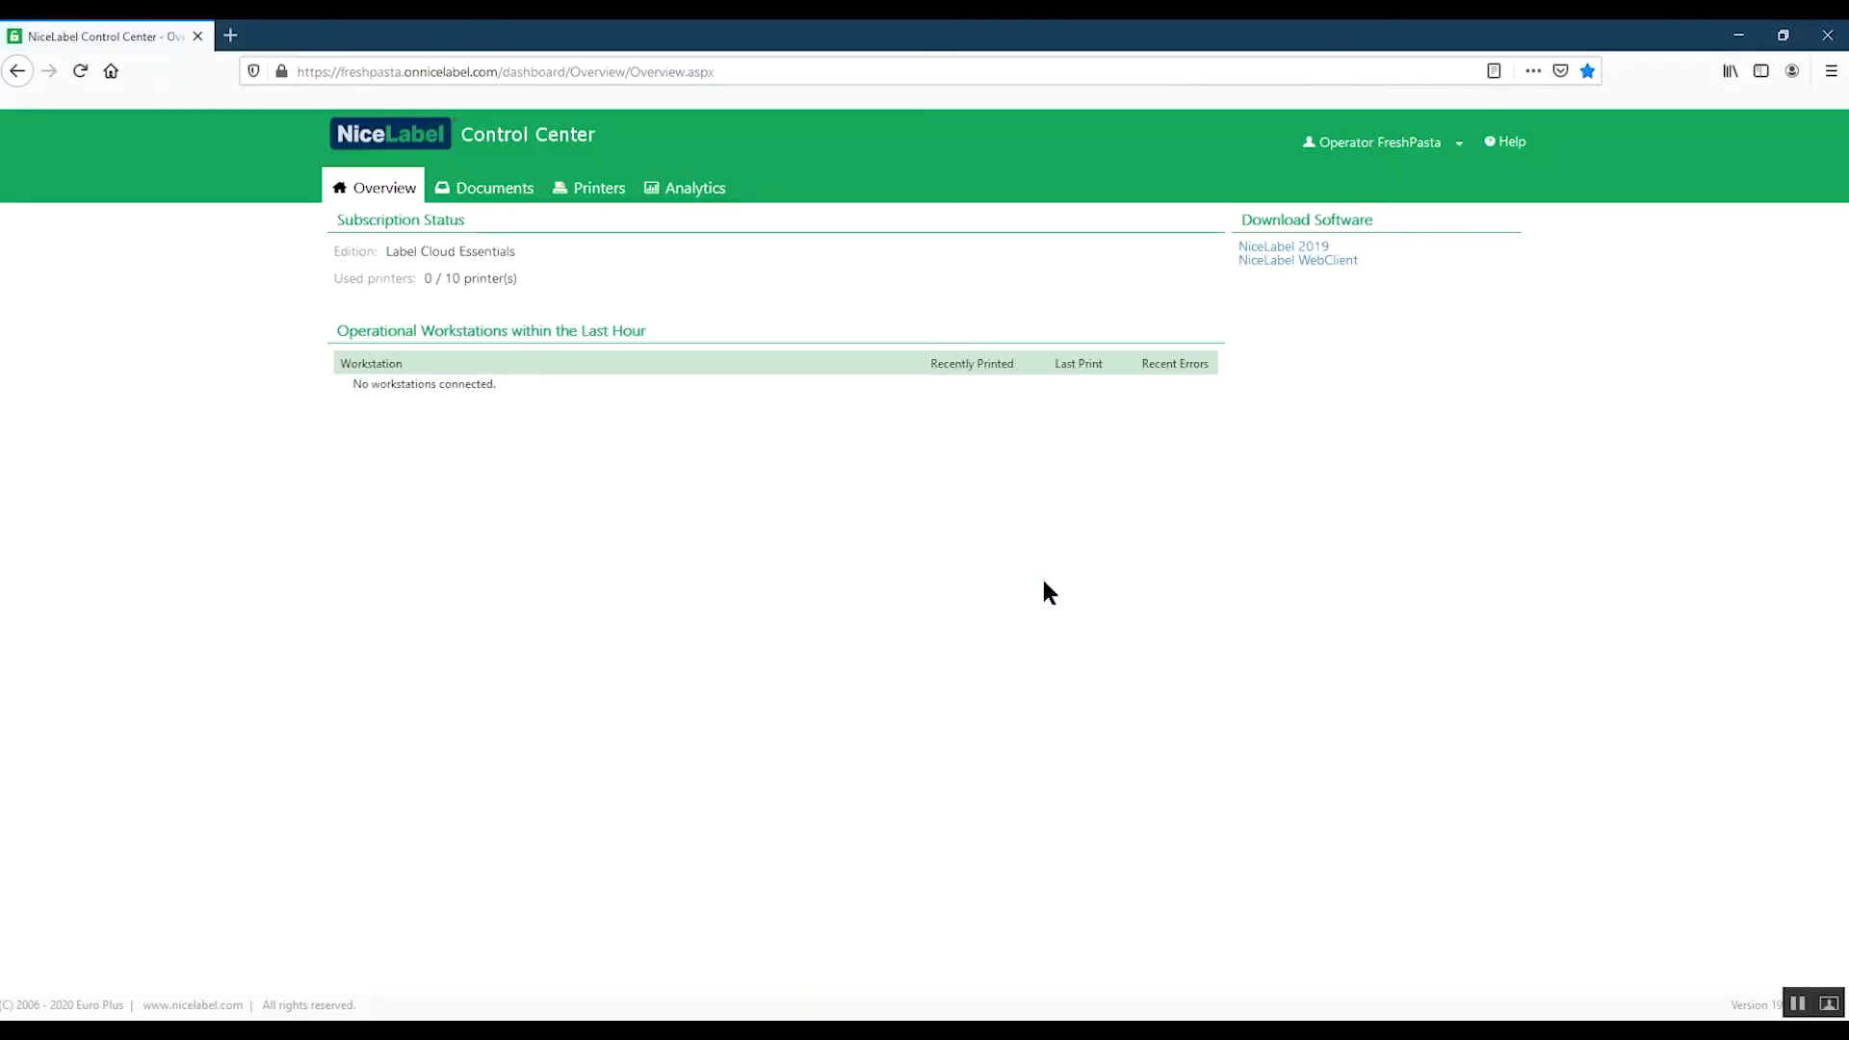